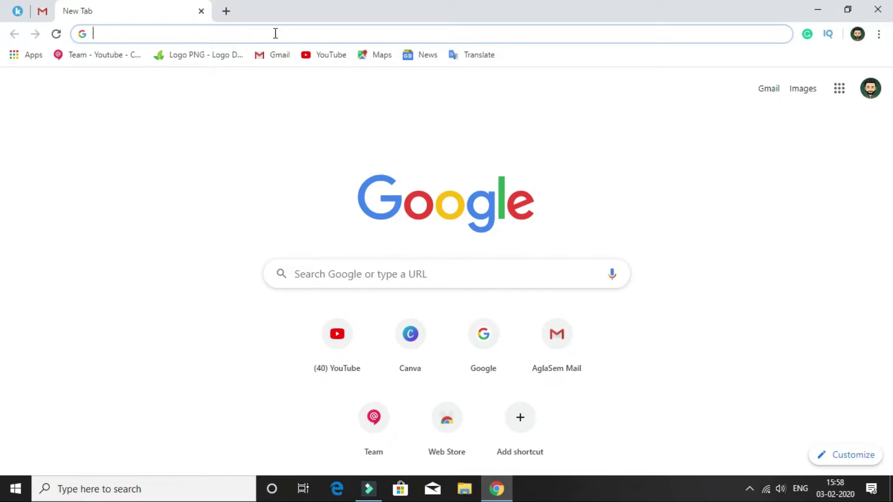
pyautogui.write('https://admission.aglasem.com/nata-application-form/')
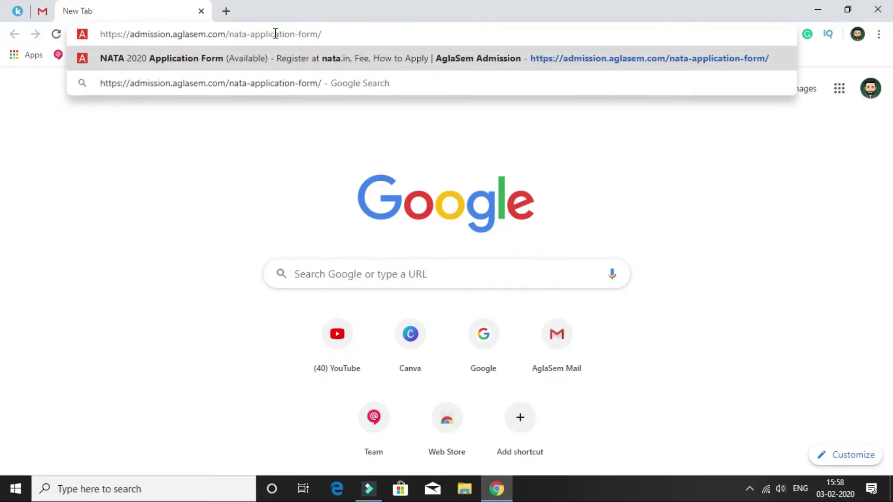
# Step: Load the AglaSem NATA 2020 Application Form page, dismiss its notification prompt, and scroll to the apply link
pyautogui.press('Return')
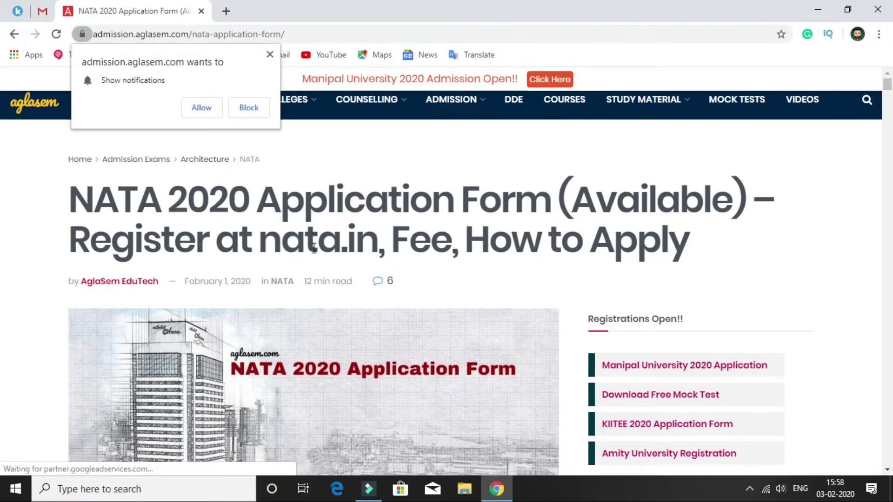
pyautogui.scroll(-5, 313, 248)
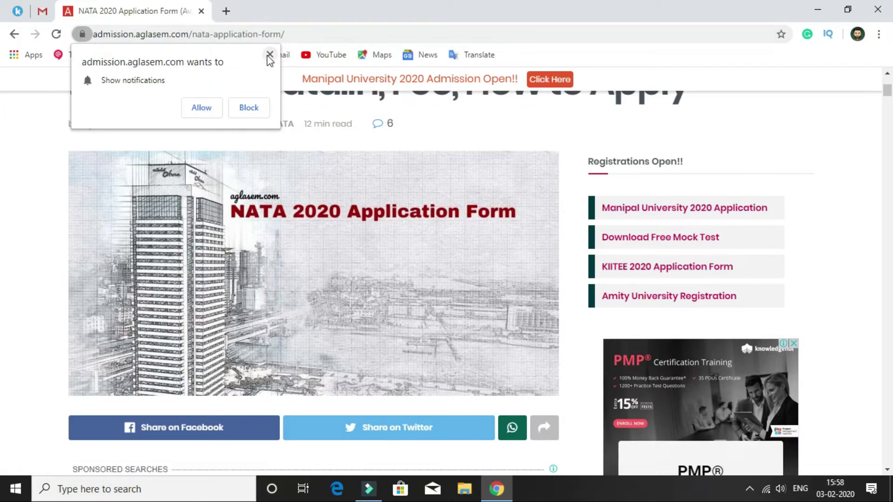
pyautogui.click(269, 54)
pyautogui.scroll(-13, 317, 242)
pyautogui.scroll(-13, 317, 249)
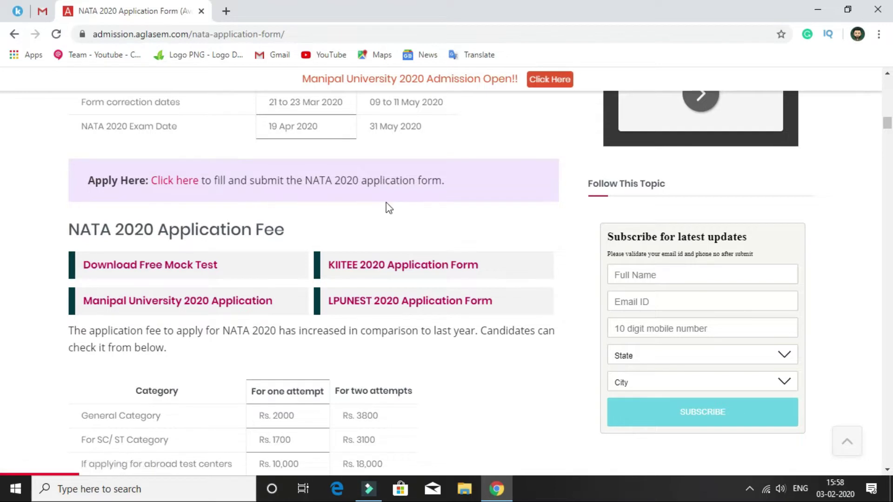
# Step: Open the NATA 2020 registration portal from the apply link and switch to Sign Up
pyautogui.click(182, 186)
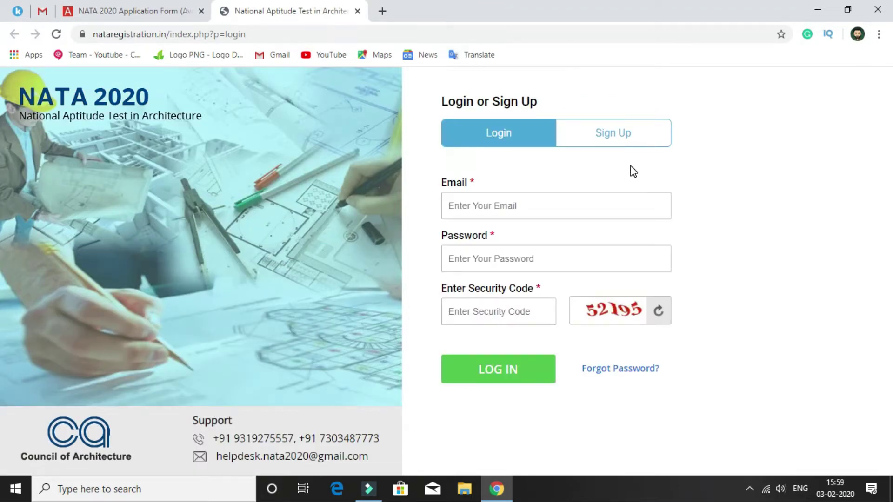
pyautogui.click(609, 138)
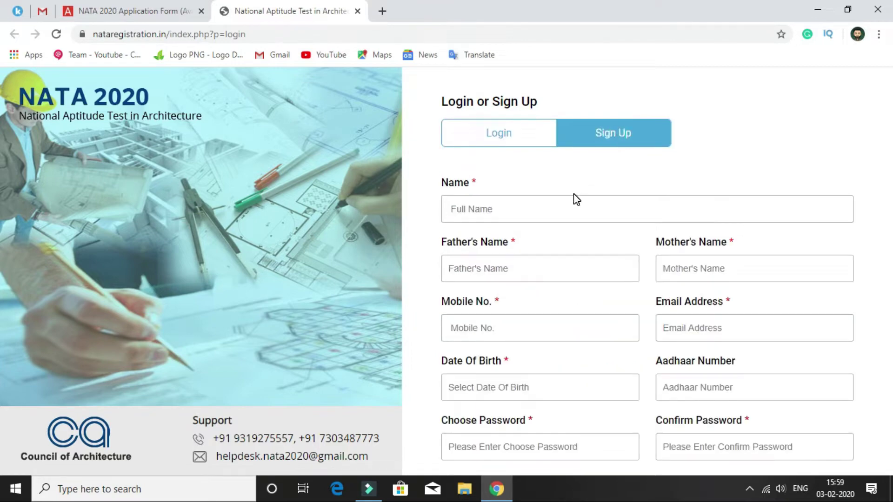
pyautogui.scroll(-2, 574, 200)
pyautogui.scroll(2, 511, 203)
# Step: Enter the candidate's name, father's name, mother's name and mobile number in the sign-up form
pyautogui.click(490, 205)
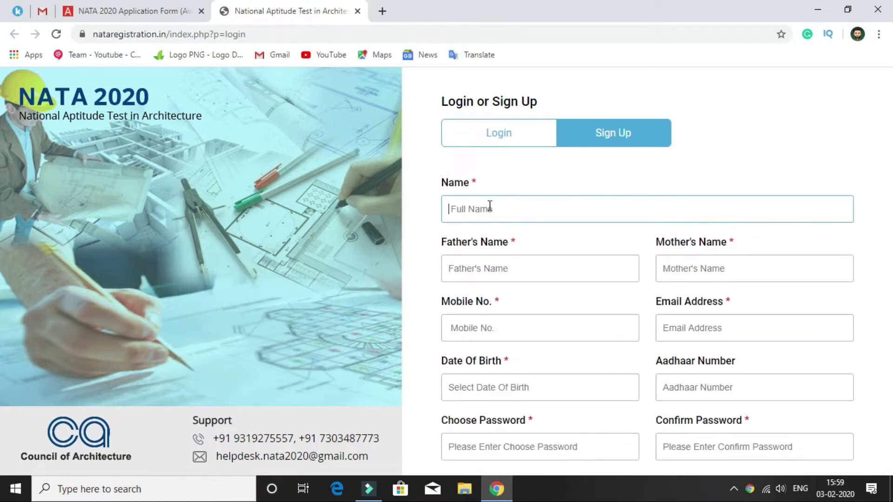
pyautogui.write('Ankit')
pyautogui.click(471, 263)
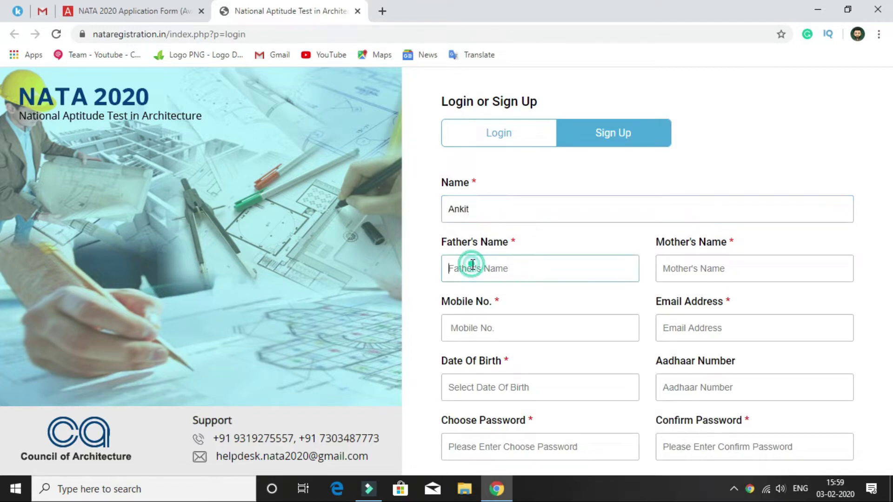
pyautogui.write('Rajbir')
pyautogui.click(689, 261)
pyautogui.write('Bala')
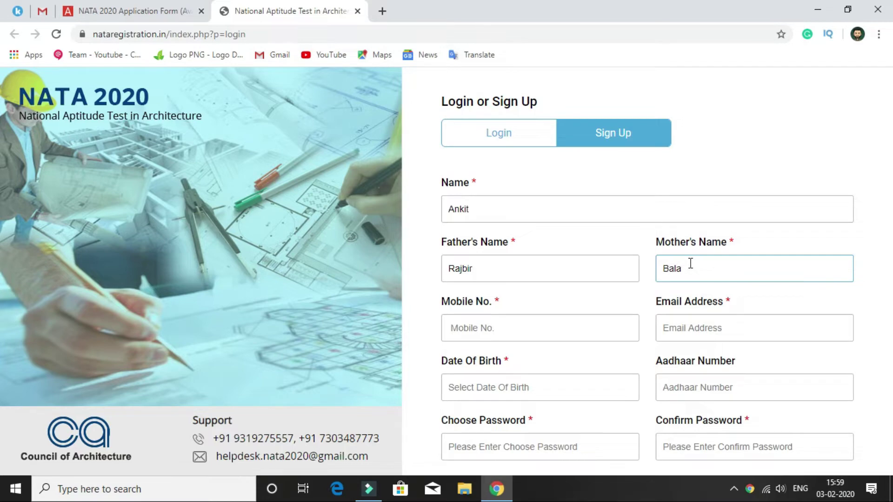
pyautogui.scroll(-1, 528, 336)
pyautogui.click(503, 272)
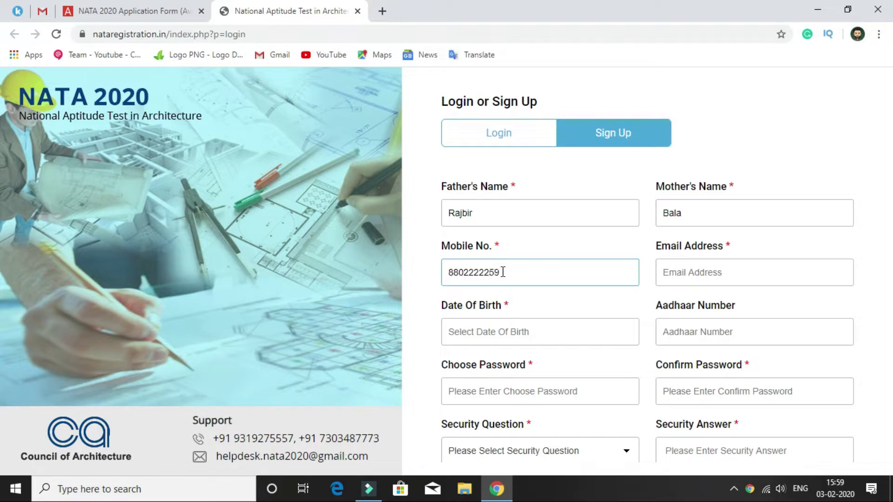
pyautogui.scroll(1, 746, 328)
pyautogui.click(745, 328)
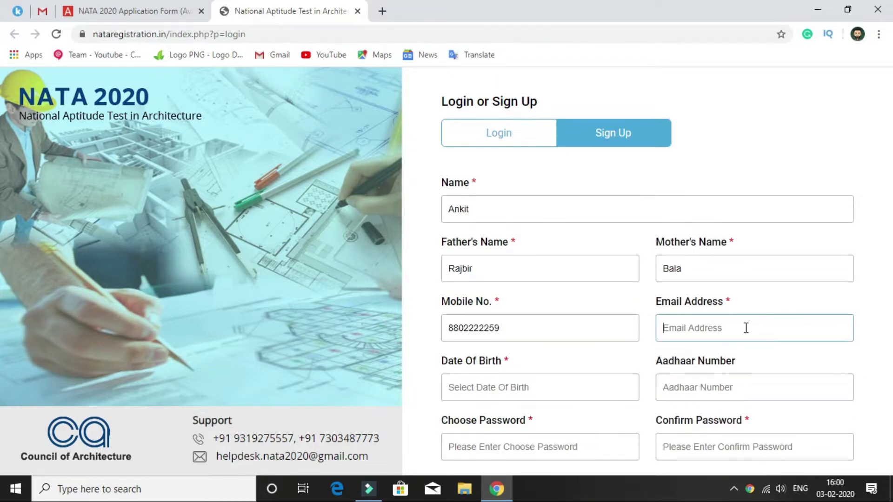
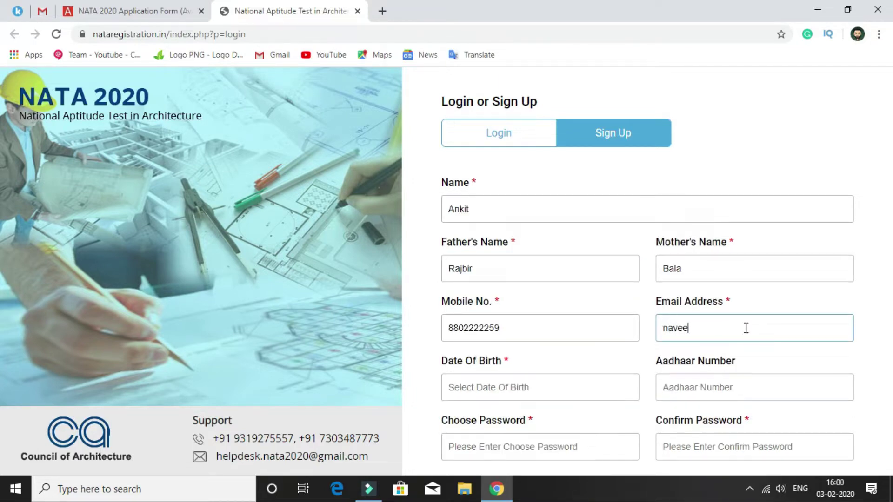
pyautogui.scroll(-3, 746, 328)
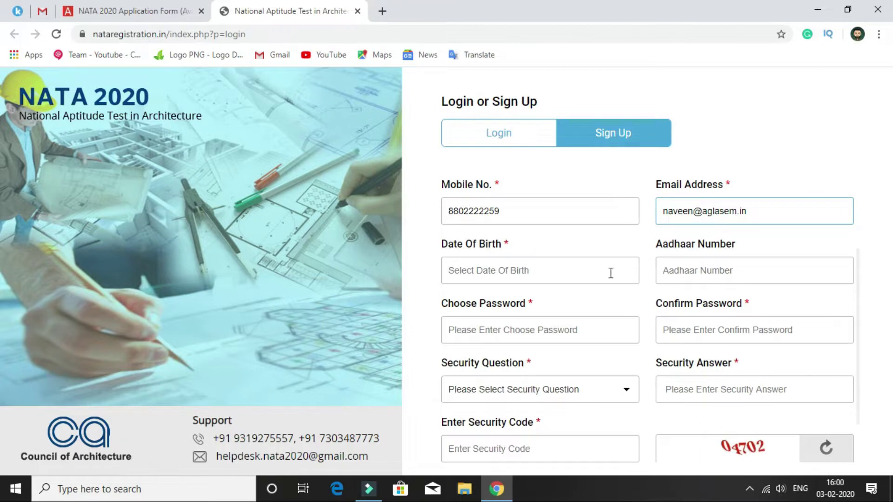
pyautogui.click(581, 268)
pyautogui.click(539, 377)
pyautogui.click(704, 275)
pyautogui.write('99')
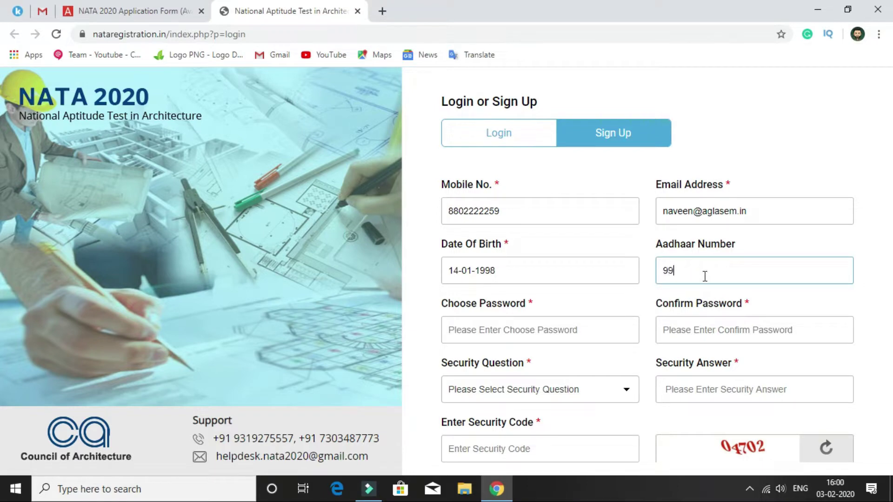
# Step: Type the account password in both Choose Password and Confirm Password
pyautogui.scroll(-1, 704, 277)
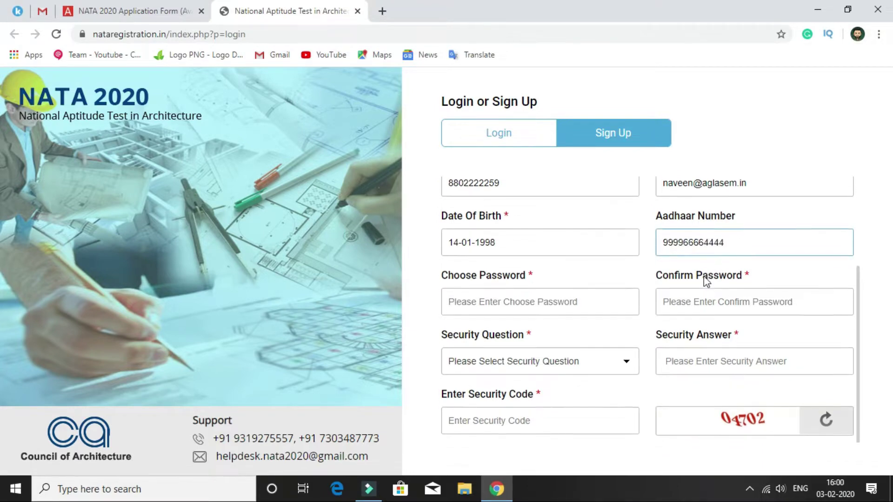
pyautogui.click(471, 295)
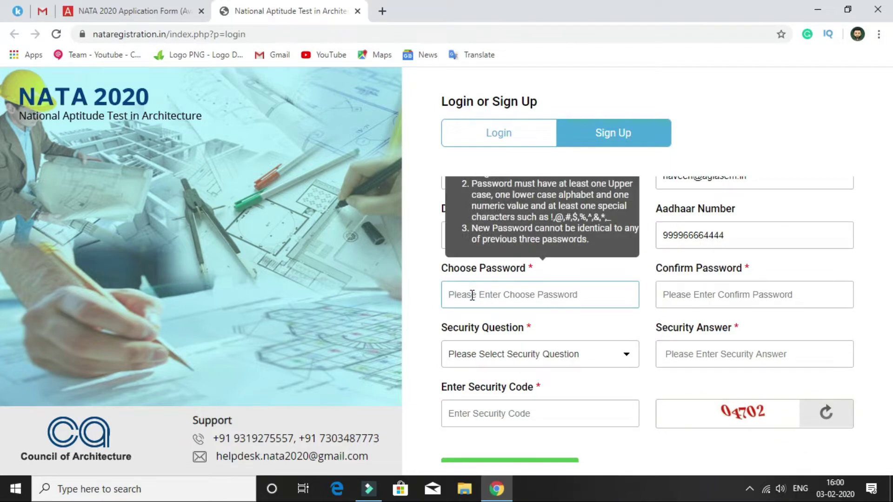
pyautogui.write('N')
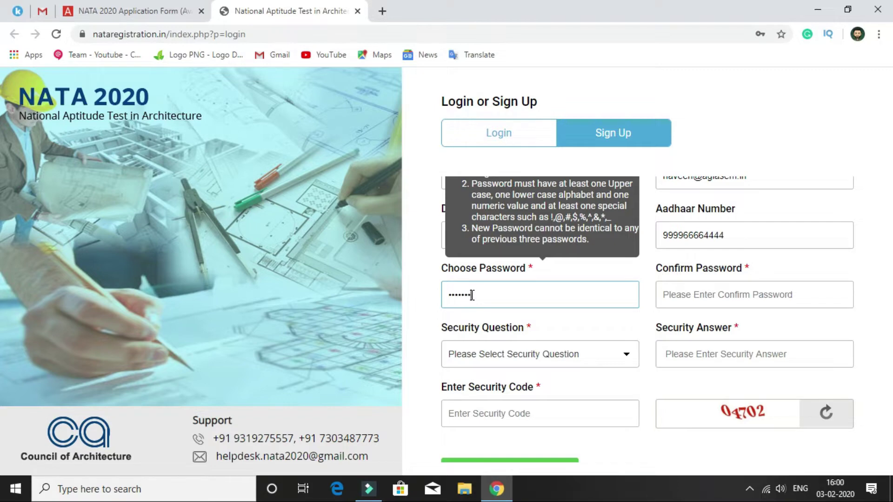
pyautogui.click(677, 297)
pyautogui.write('N')
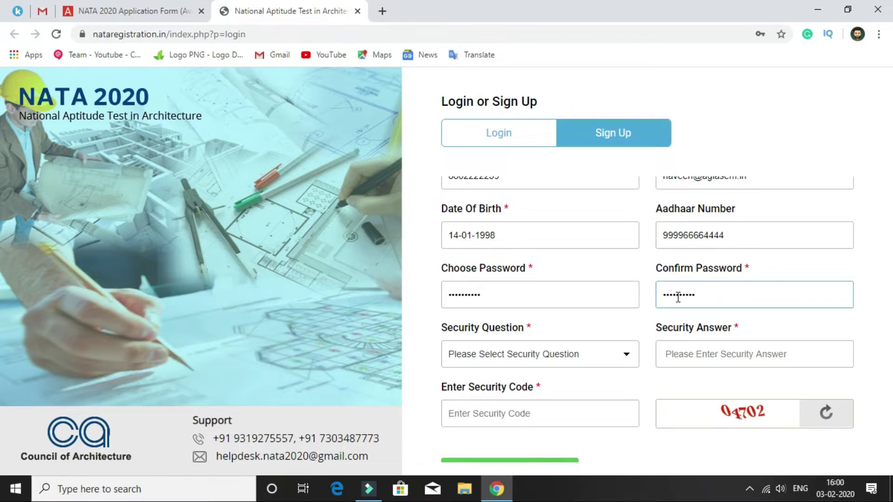
# Step: Choose the security question 'What primary school did you attend?' and enter its answer
pyautogui.scroll(-1, 678, 296)
pyautogui.click(513, 329)
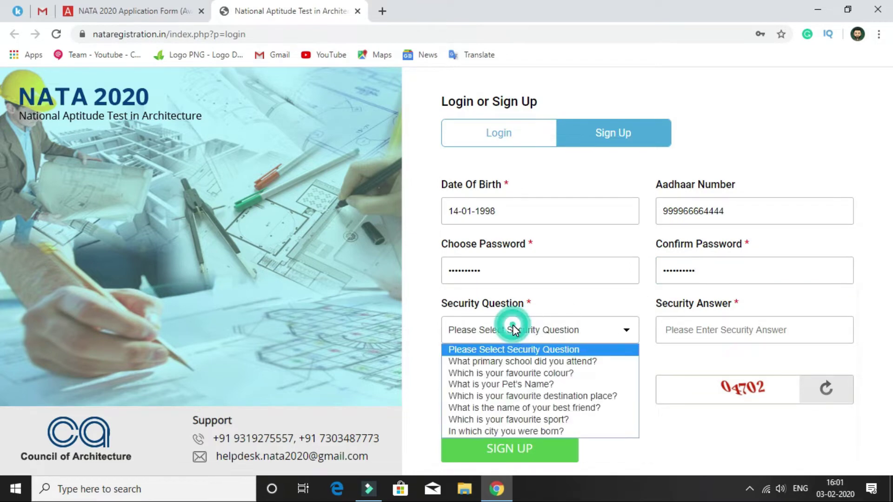
pyautogui.click(504, 360)
pyautogui.click(701, 333)
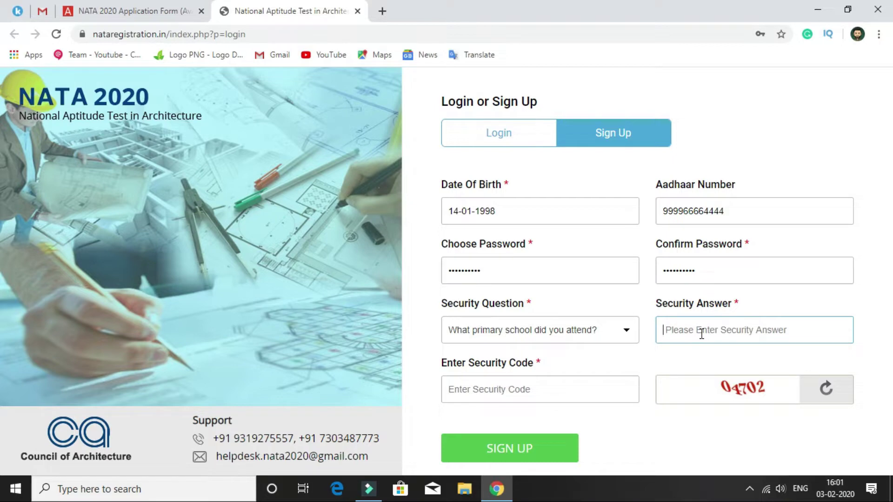
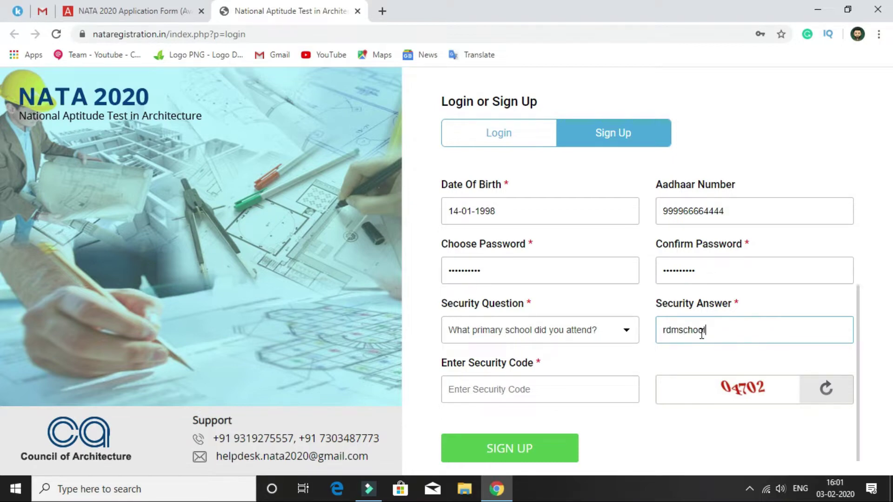
# Step: Enter the displayed security code and submit the sign-up form
pyautogui.click(553, 393)
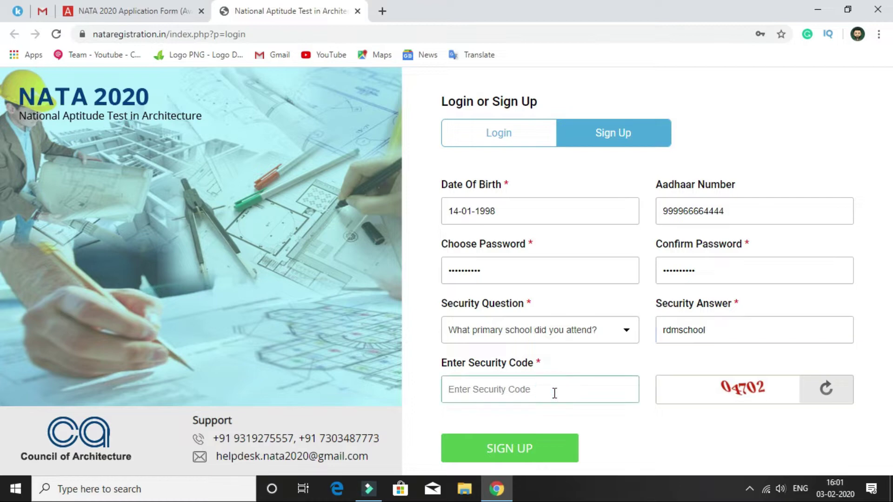
pyautogui.write('04702')
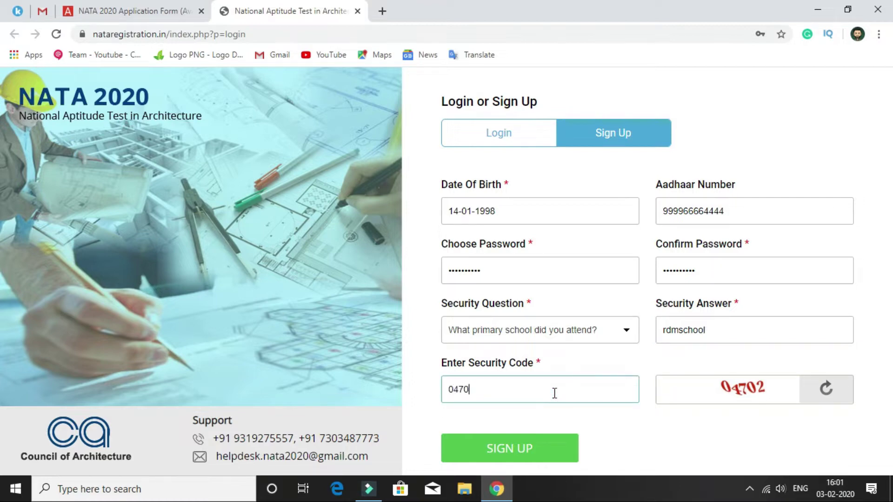
pyautogui.click(524, 450)
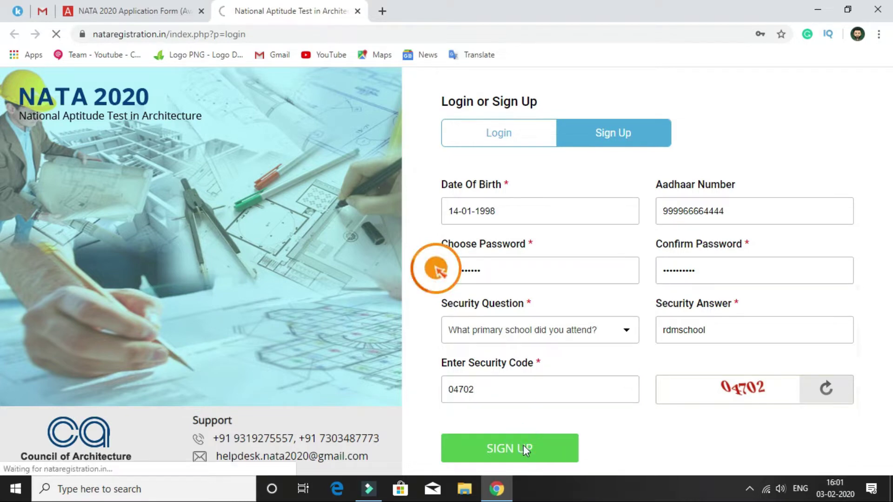
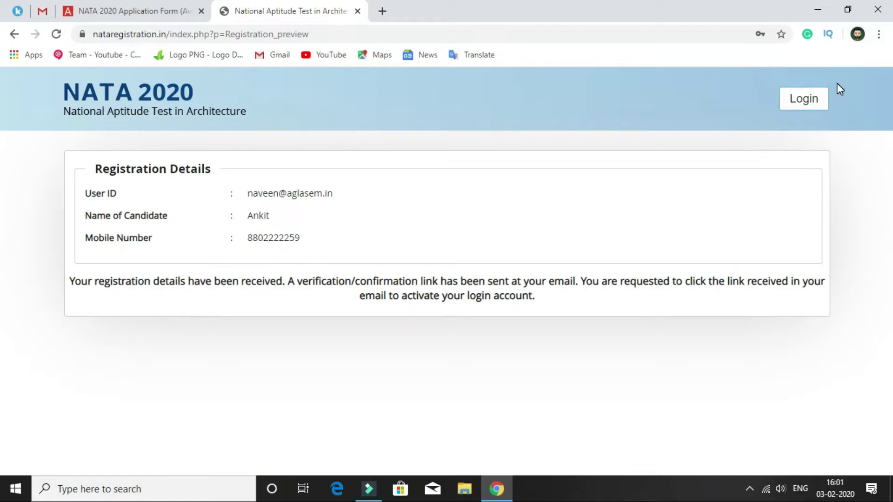
# Step: Go to the portal's login page from the registration confirmation
pyautogui.click(802, 104)
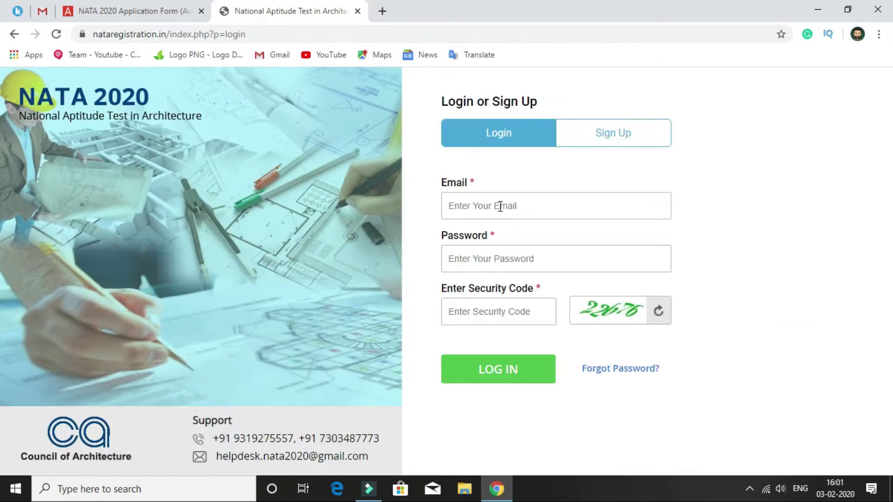
# Step: Follow the 'Click here to verify your Email' link in the NATA email in Gmail
pyautogui.hotkey('ctrl', '2')
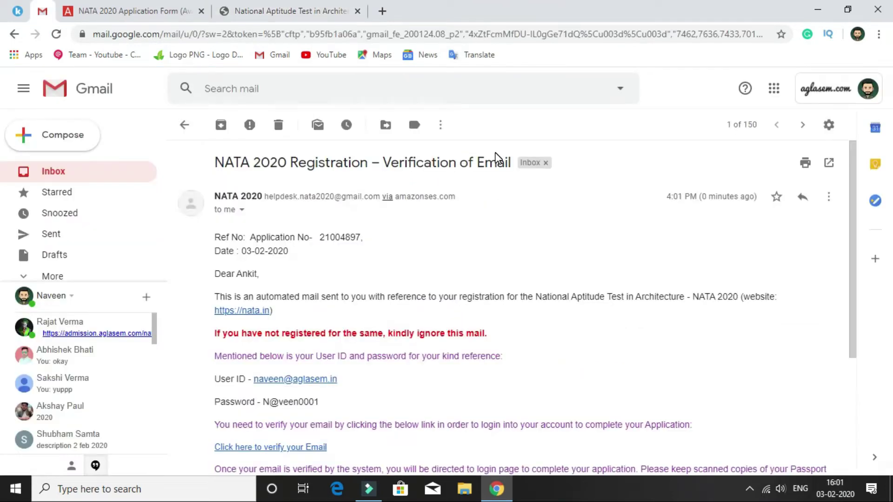
pyautogui.scroll(-4, 458, 266)
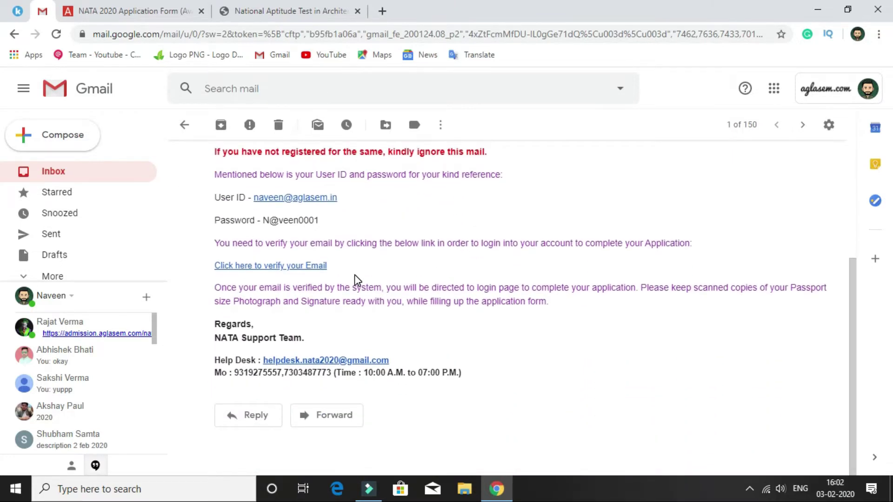
pyautogui.click(298, 266)
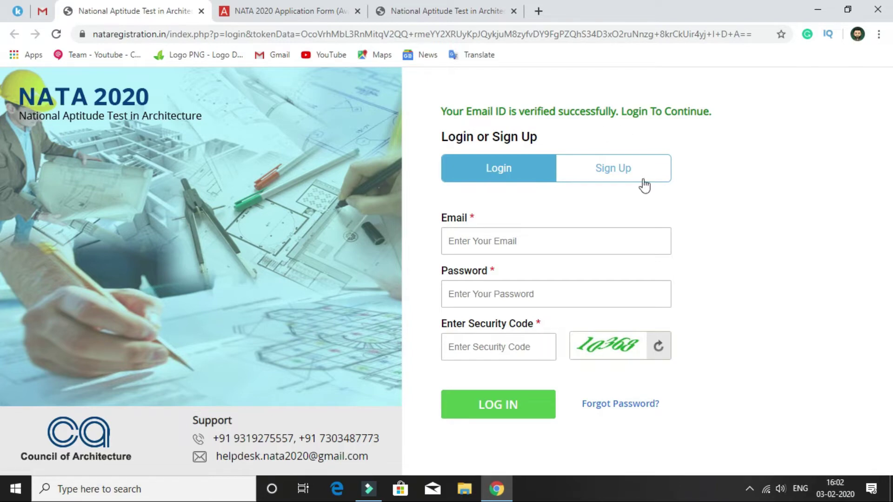
# Step: Log in with the registered email, the account password and the displayed security code
pyautogui.click(491, 242)
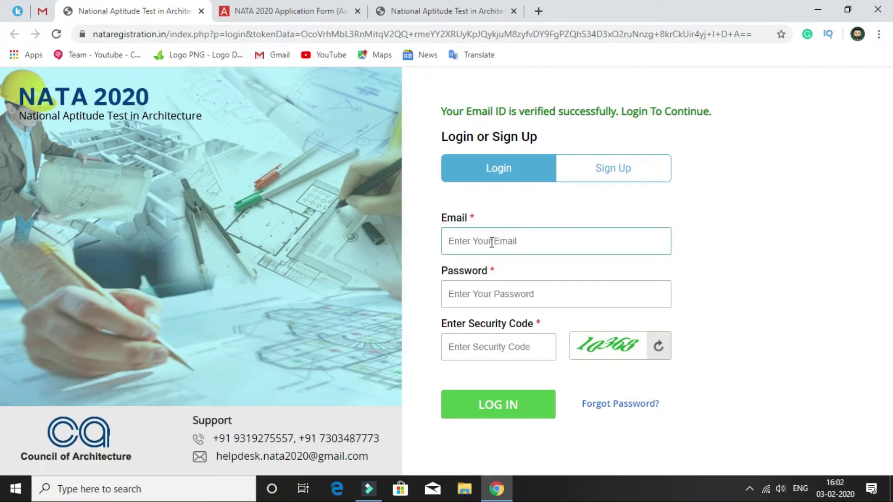
pyautogui.click(487, 300)
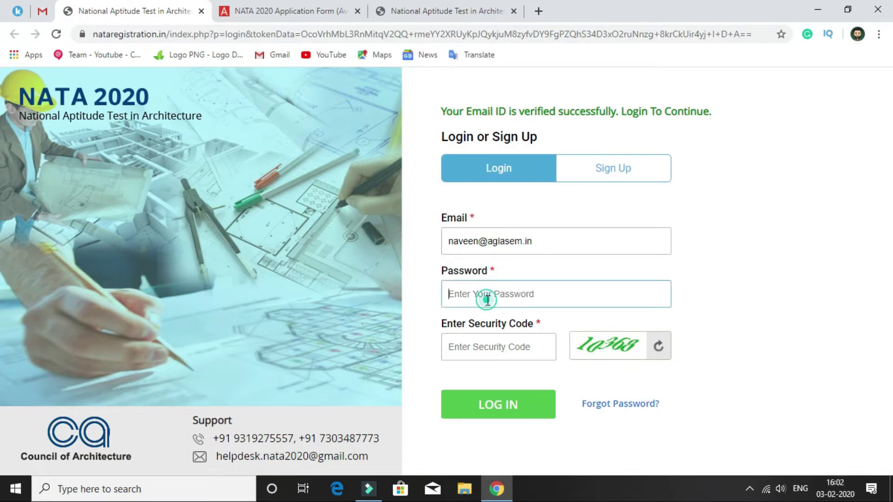
pyautogui.write('••••••••••')
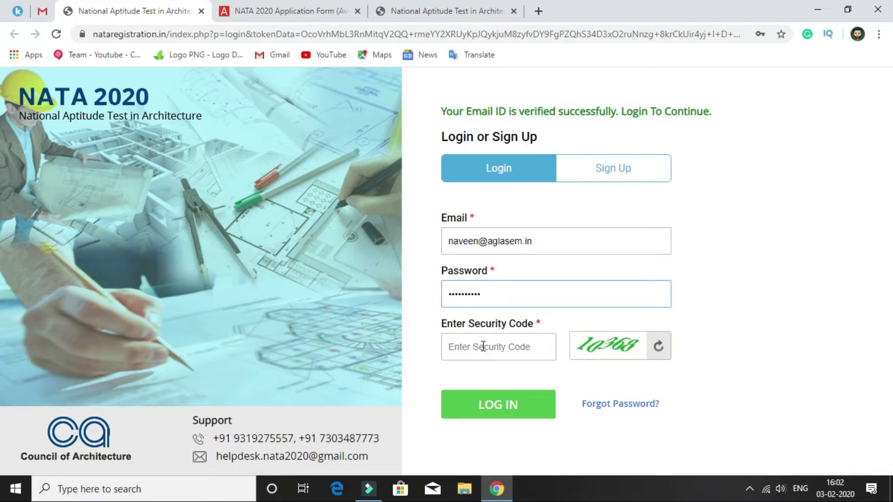
pyautogui.write('•')
pyautogui.click(483, 347)
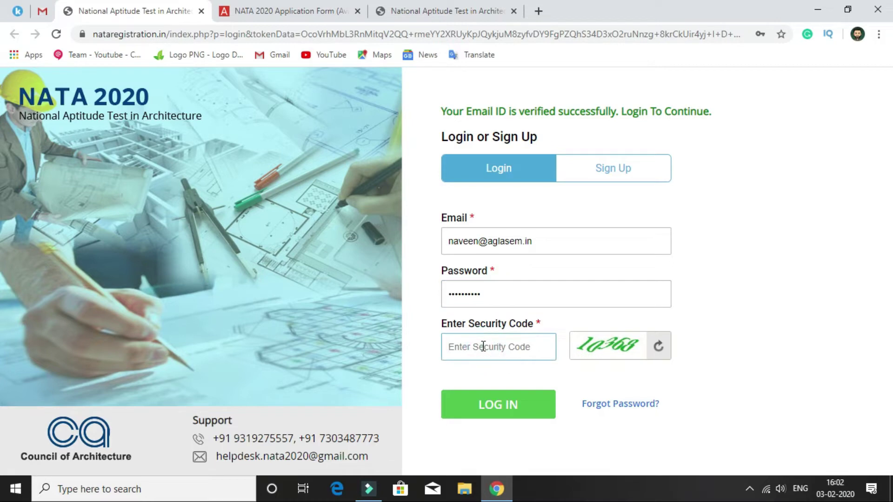
pyautogui.write('10368')
pyautogui.click(494, 418)
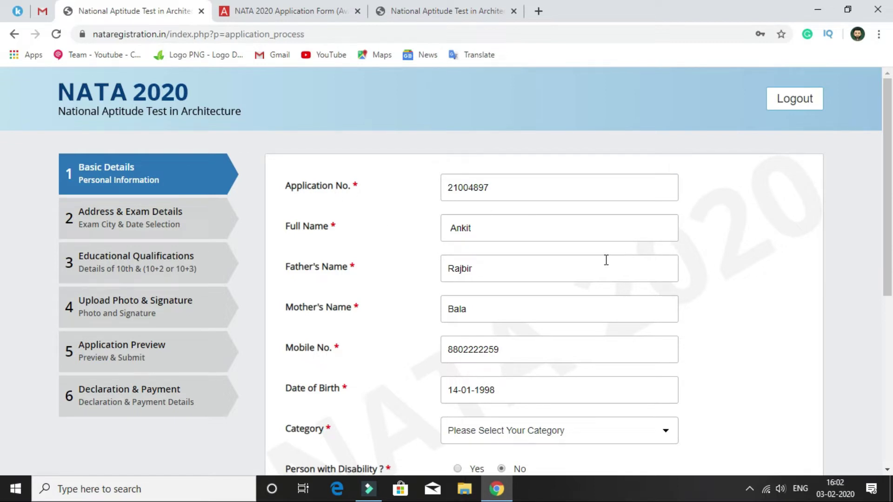
# Step: Set Category General, Gender Male and Nationality INDIAN, then save the basic details
pyautogui.scroll(-7, 606, 258)
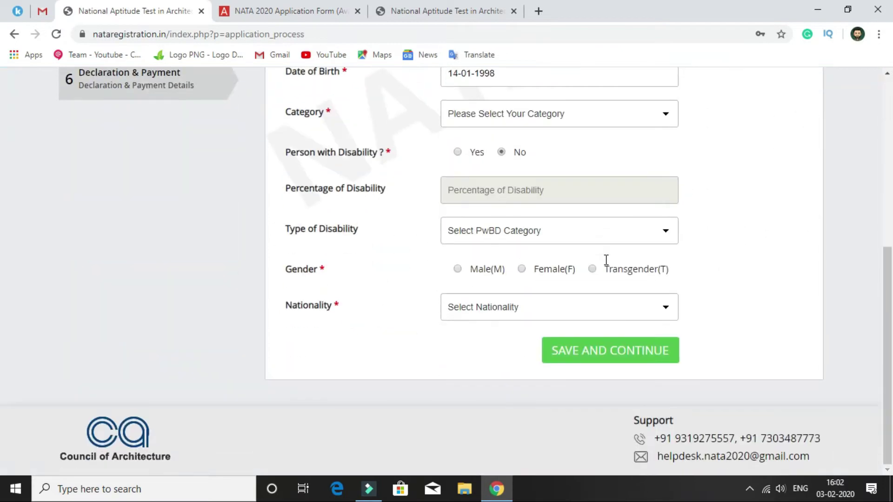
pyautogui.click(591, 119)
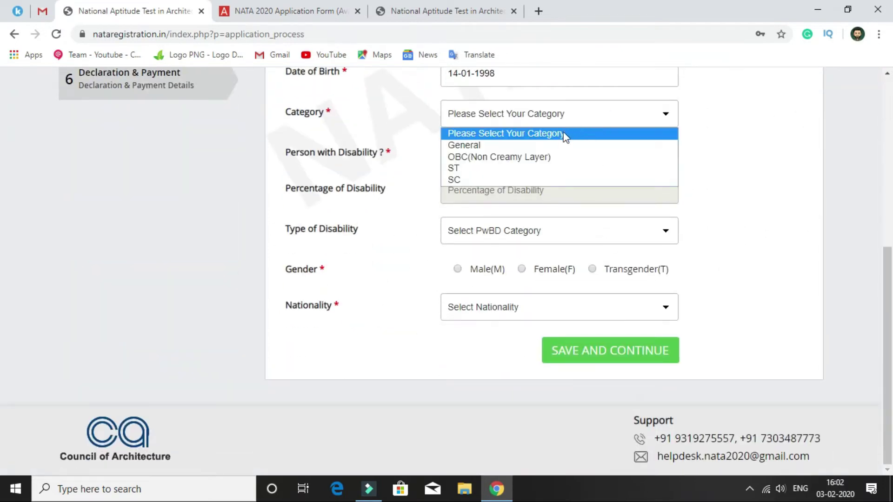
pyautogui.click(538, 145)
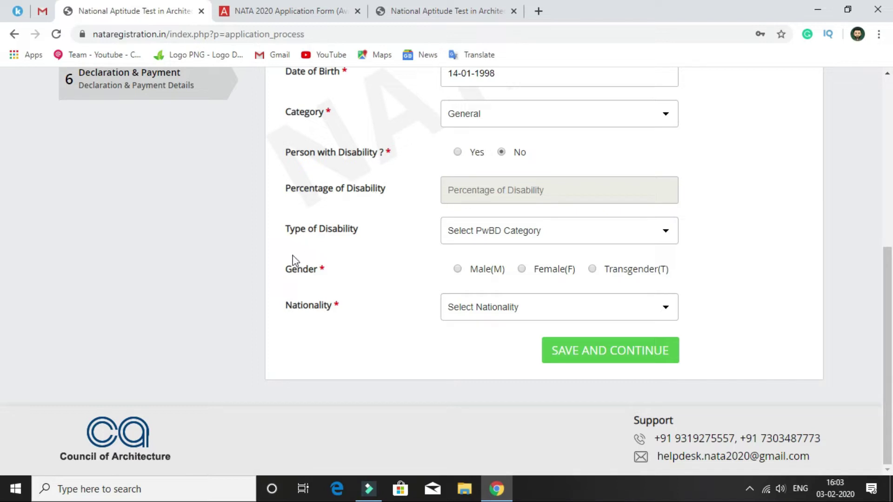
pyautogui.click(458, 270)
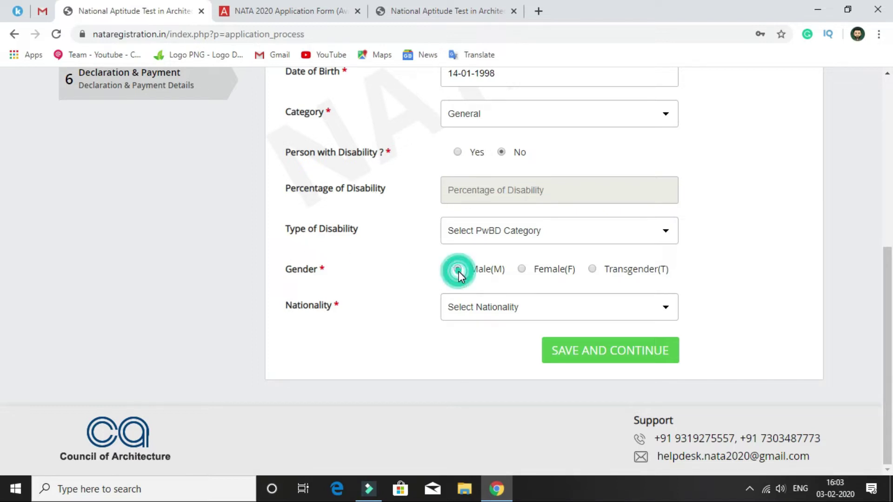
pyautogui.click(485, 304)
pyautogui.click(475, 338)
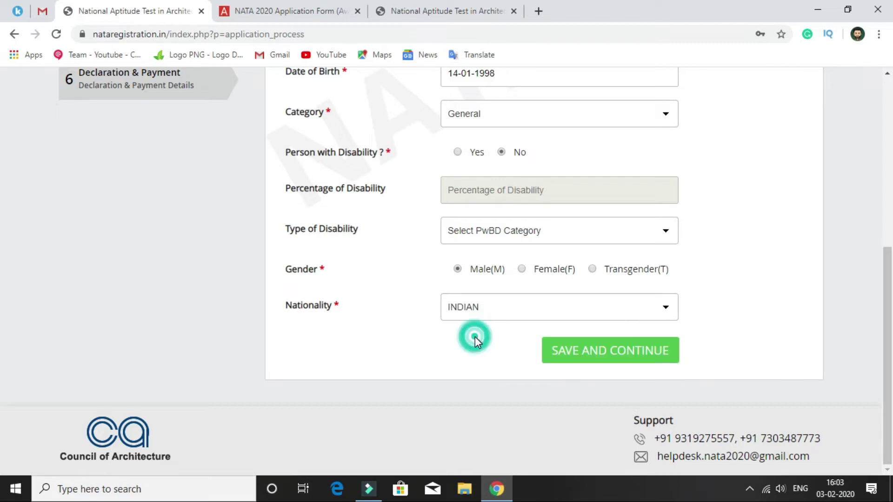
pyautogui.click(581, 352)
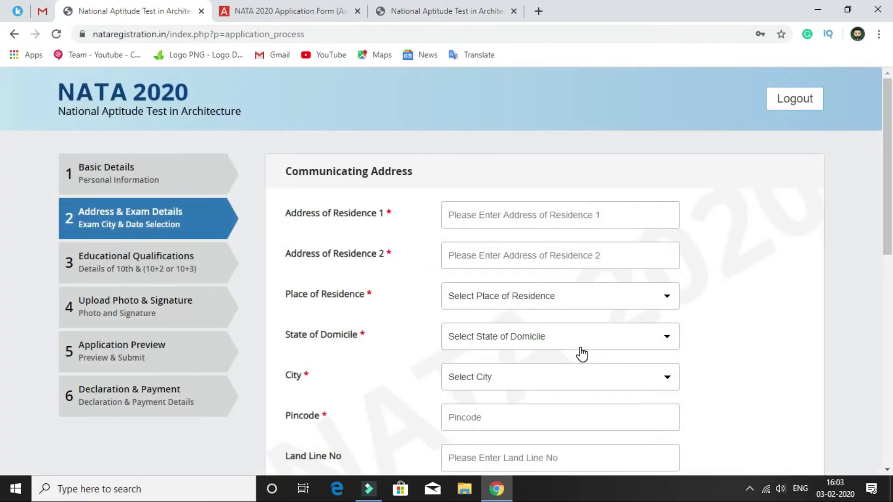
# Step: Fill in both residence address lines with the candidate's address
pyautogui.click(491, 211)
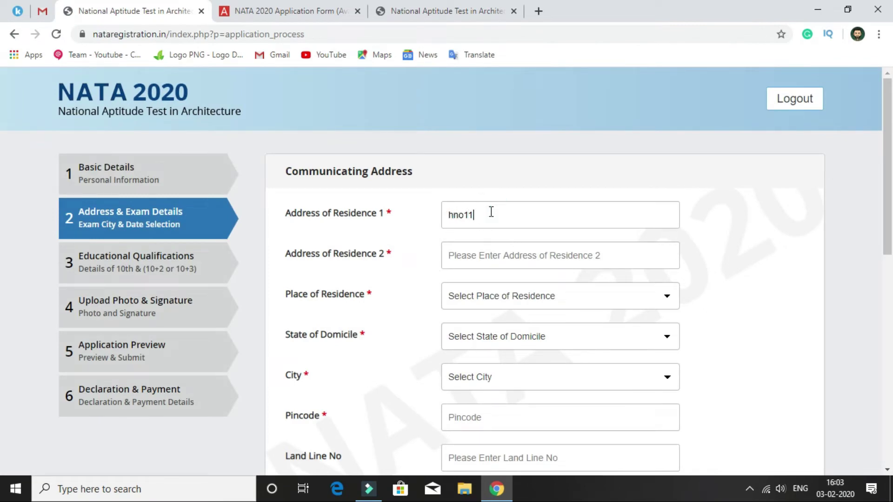
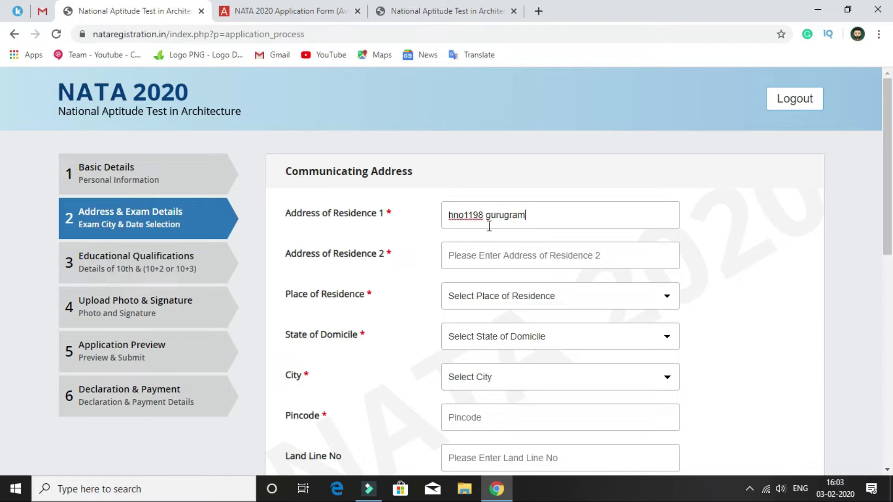
pyautogui.click(473, 254)
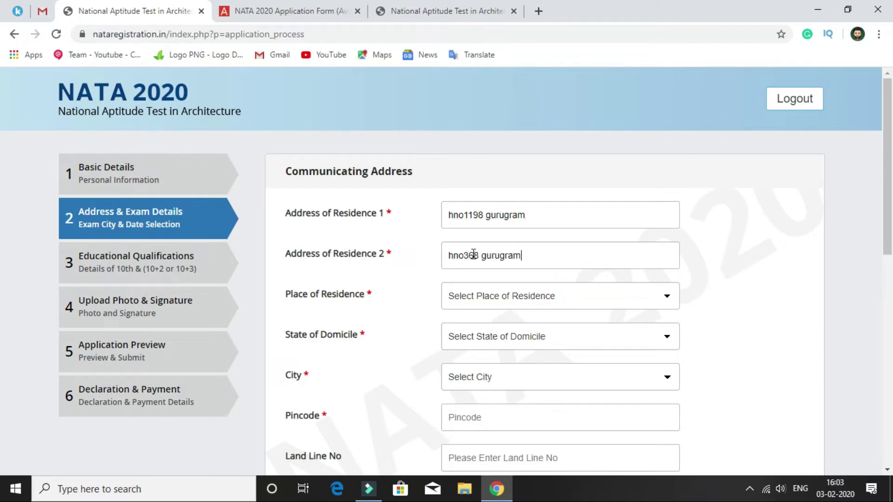
# Step: Set place of residence to Urban, domicile state Haryana and city Gurgaon
pyautogui.scroll(-2, 479, 258)
pyautogui.click(498, 181)
pyautogui.click(475, 223)
pyautogui.click(475, 222)
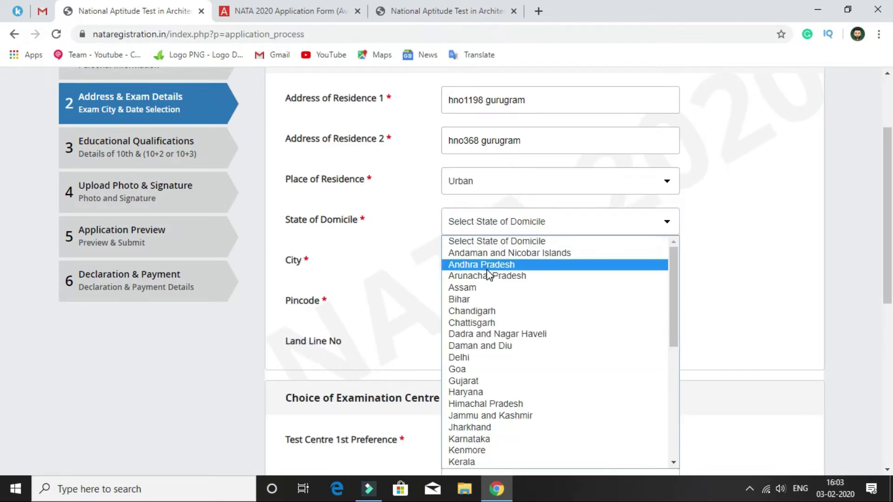
pyautogui.press('h')
pyautogui.press('Return')
pyautogui.click(481, 263)
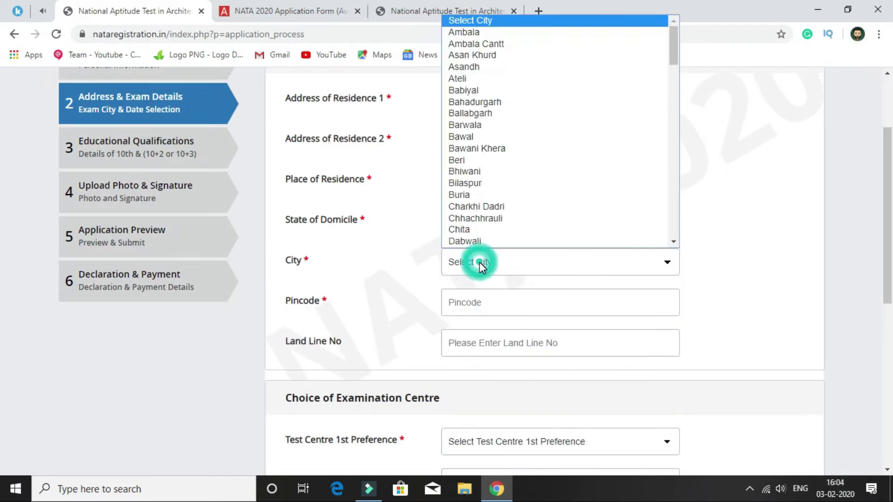
pyautogui.scroll(-5, 479, 139)
pyautogui.click(466, 64)
# Step: Enter the address pincode and the landline number
pyautogui.scroll(-3, 466, 167)
pyautogui.click(467, 166)
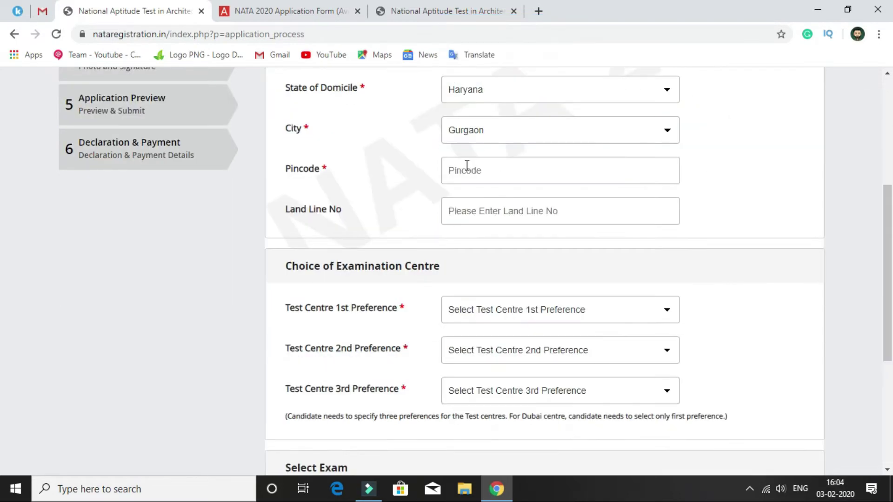
pyautogui.write('122001')
pyautogui.click(471, 212)
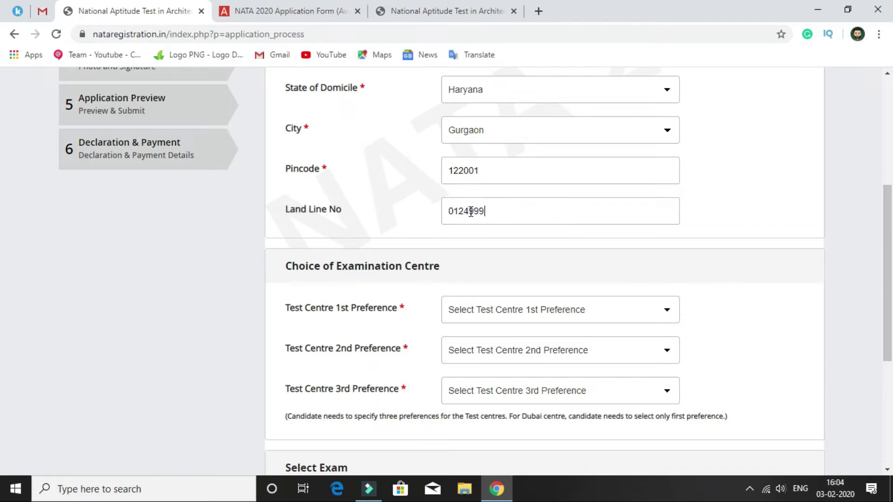
pyautogui.scroll(-1, 591, 316)
pyautogui.scroll(-5, 590, 316)
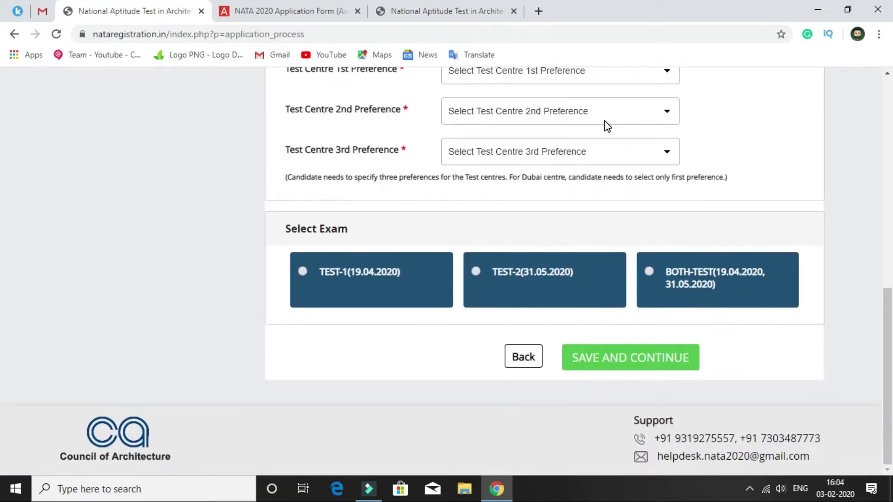
pyautogui.scroll(2, 604, 124)
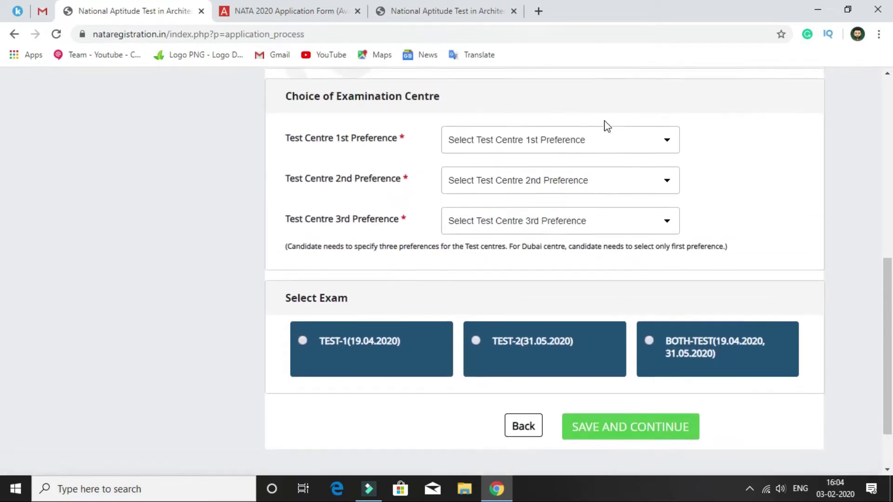
# Step: Choose test centres Ambala, Chandigarh and Faridabad with TEST-2, and save the exam details
pyautogui.click(573, 141)
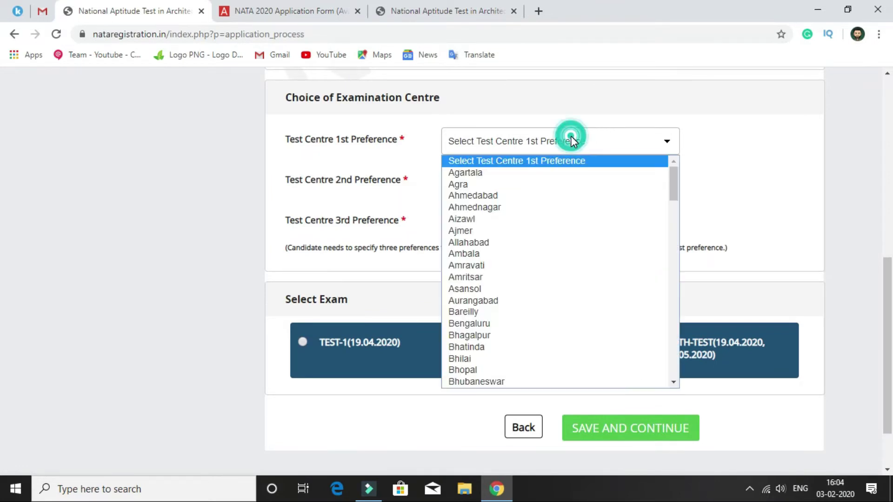
pyautogui.click(505, 254)
pyautogui.click(487, 182)
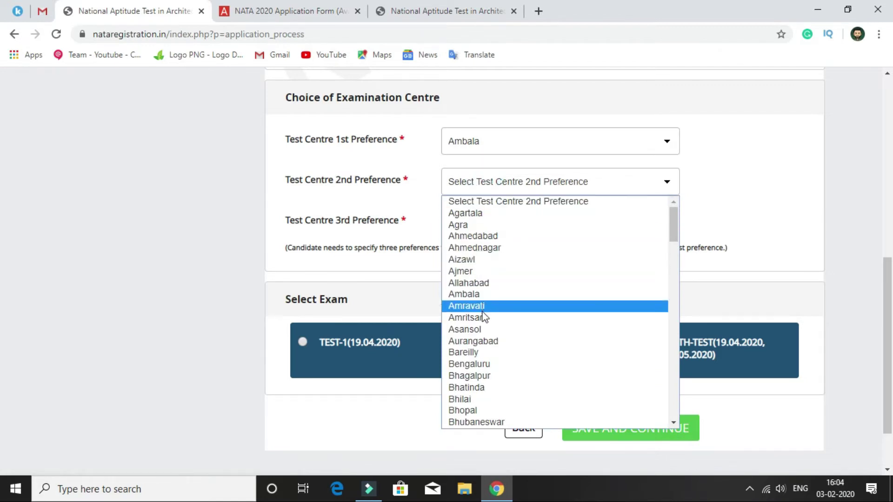
pyautogui.scroll(-1, 482, 331)
pyautogui.scroll(-3, 481, 331)
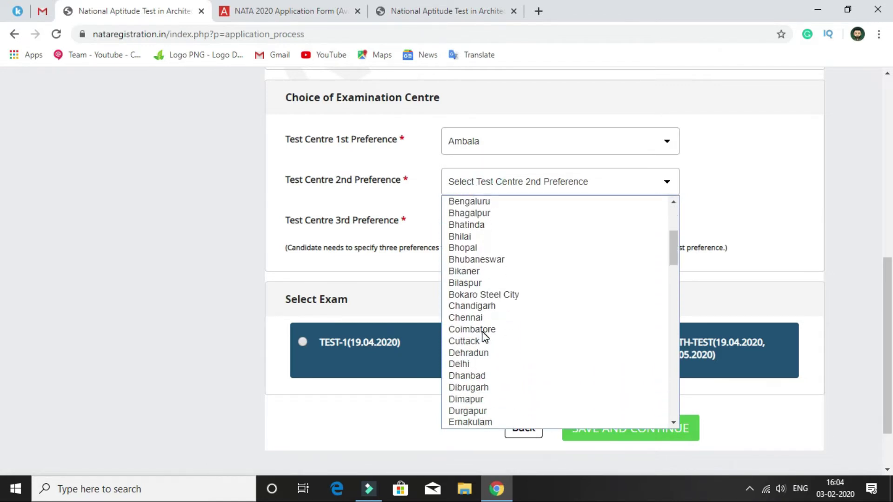
pyautogui.scroll(-2, 484, 335)
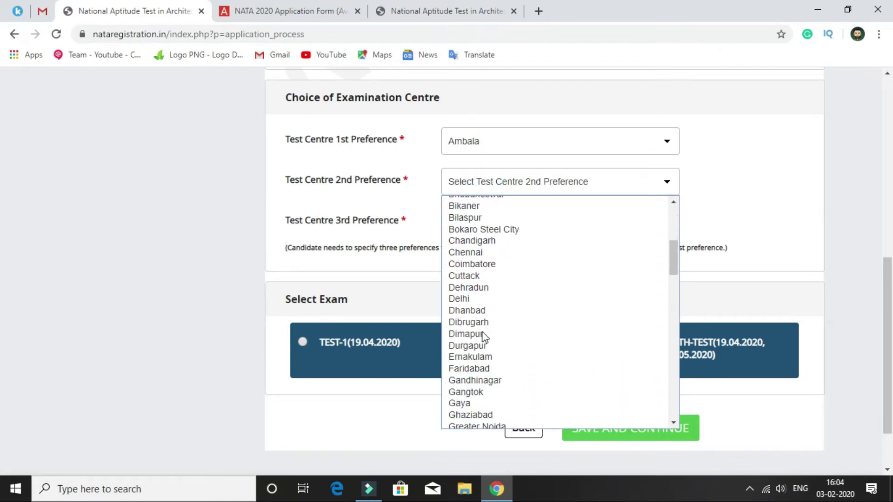
pyautogui.click(471, 242)
pyautogui.click(505, 228)
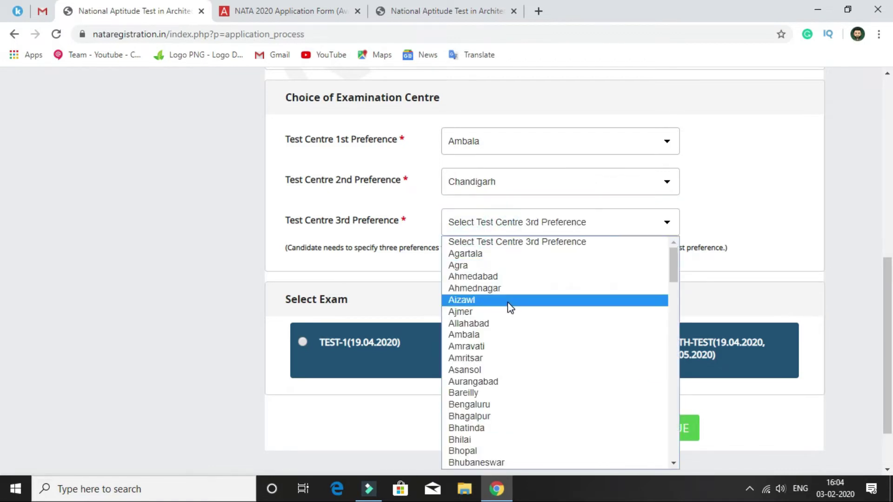
pyautogui.scroll(-4, 506, 303)
pyautogui.scroll(-1, 506, 303)
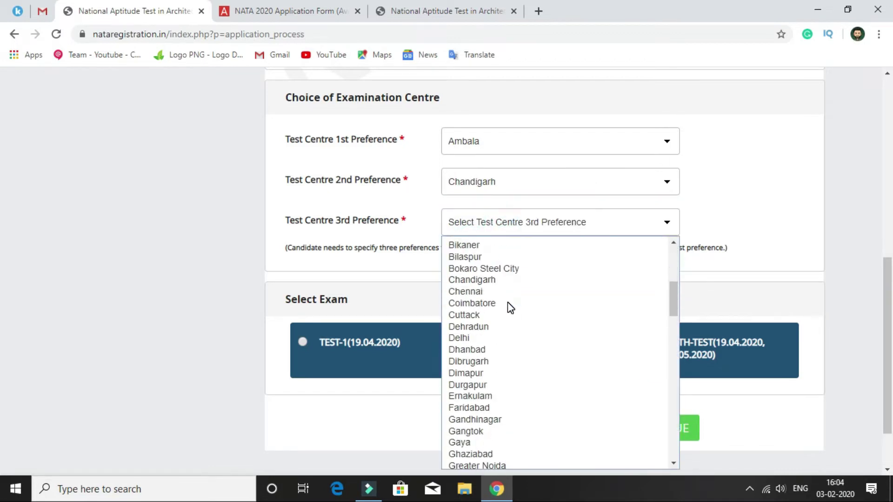
pyautogui.click(480, 409)
pyautogui.scroll(-2, 476, 413)
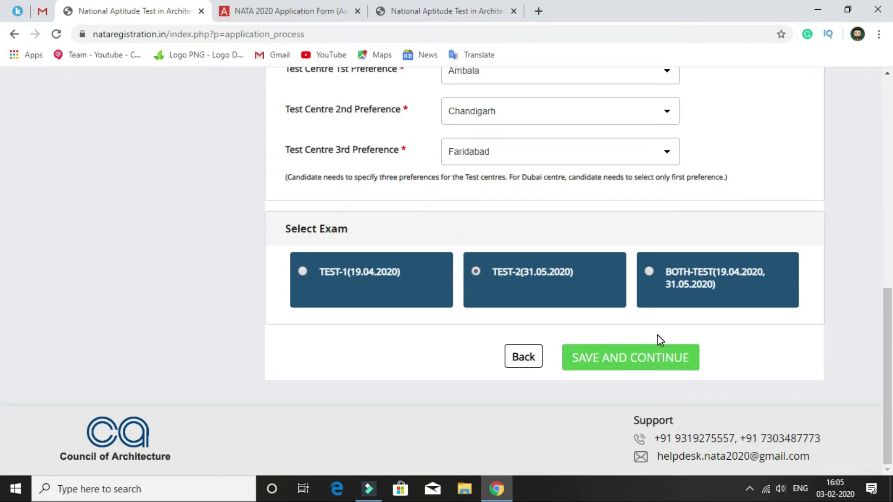
pyautogui.click(621, 358)
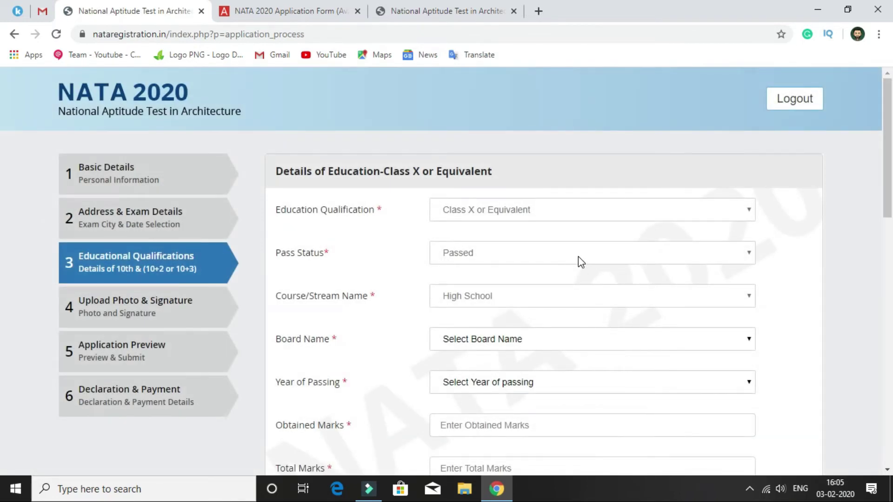
# Step: Set the Class X board to Central Board Of Secondary education, Delhi, passing year 2018
pyautogui.click(519, 210)
pyautogui.click(523, 340)
pyautogui.scroll(-3, 551, 298)
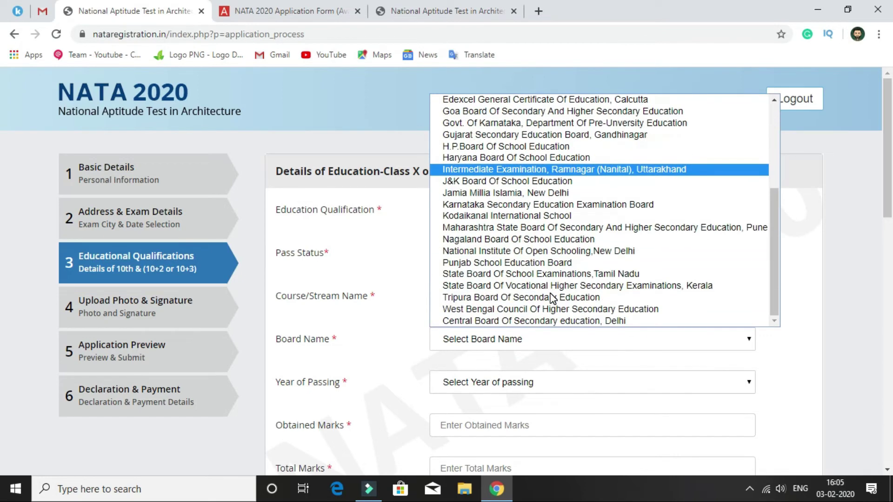
pyautogui.click(550, 326)
pyautogui.scroll(-3, 549, 328)
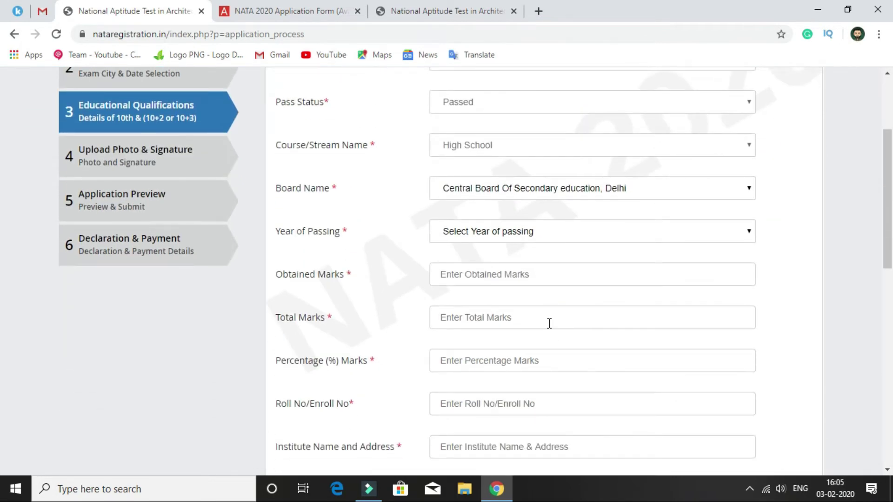
pyautogui.click(496, 234)
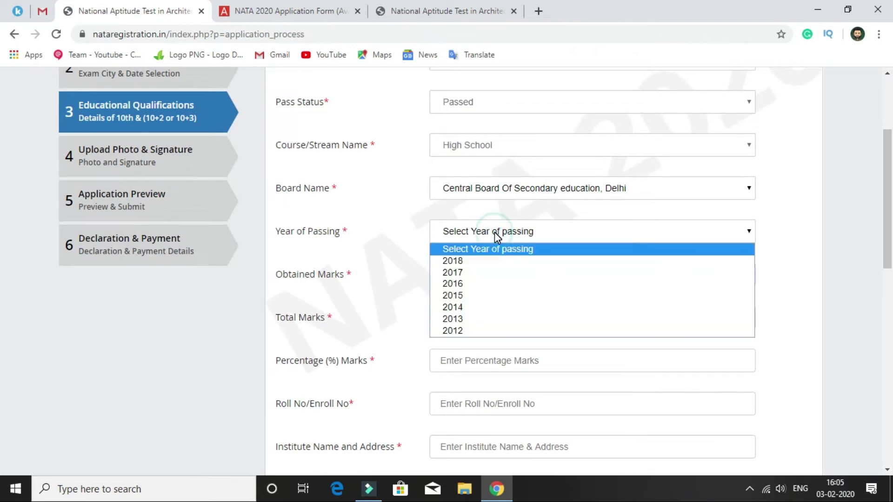
pyautogui.click(486, 263)
# Step: Enter Class X marks 460 out of 500, giving 92.00 percent
pyautogui.click(472, 274)
pyautogui.write('460')
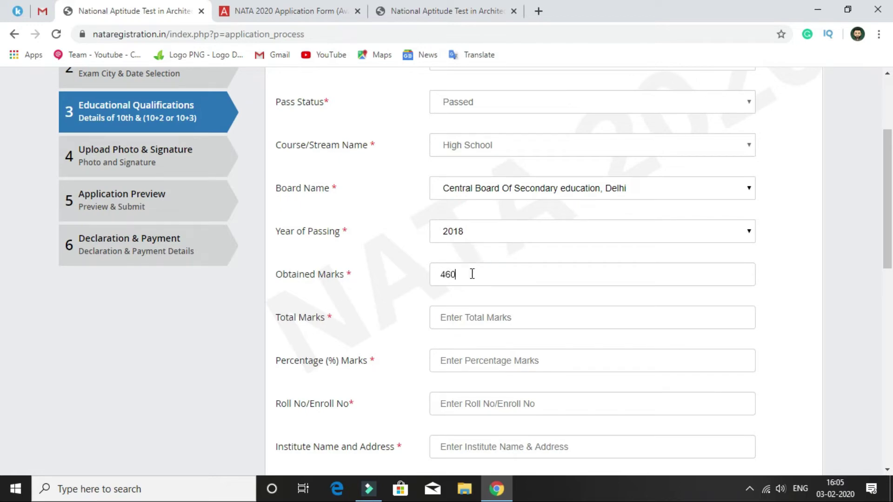
pyautogui.click(461, 315)
pyautogui.write('500')
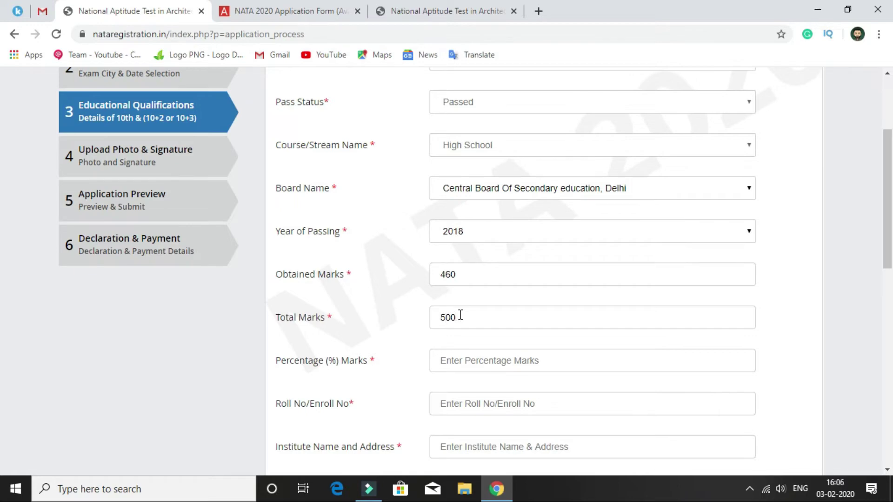
pyautogui.scroll(-2, 459, 315)
pyautogui.click(469, 298)
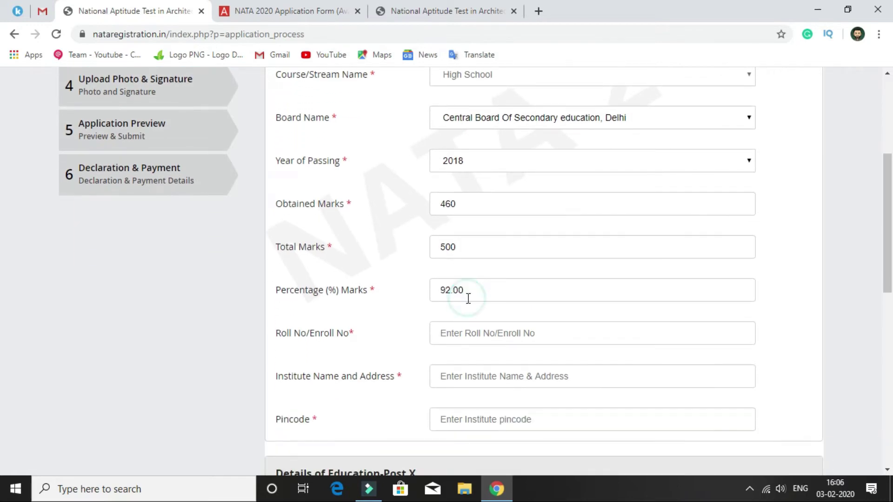
# Step: Enter the Class X roll number and institute name 'stkabir school'
pyautogui.scroll(-2, 467, 297)
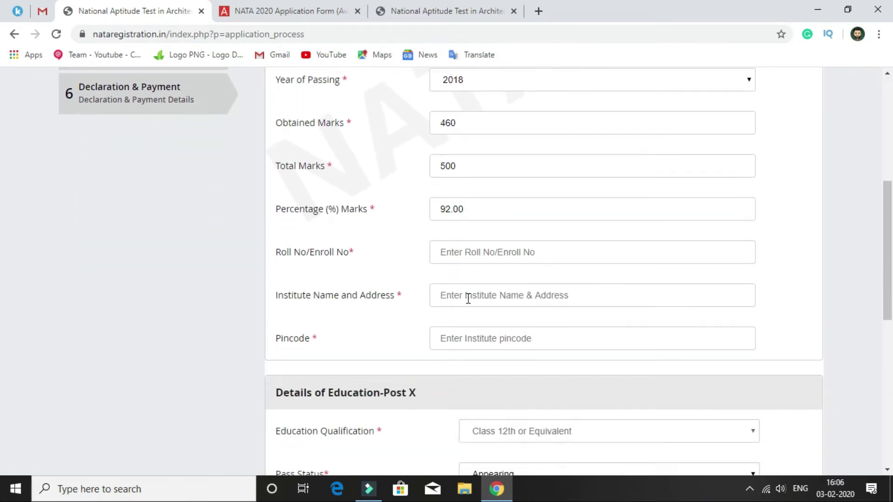
pyautogui.click(457, 250)
pyautogui.write('0123456789')
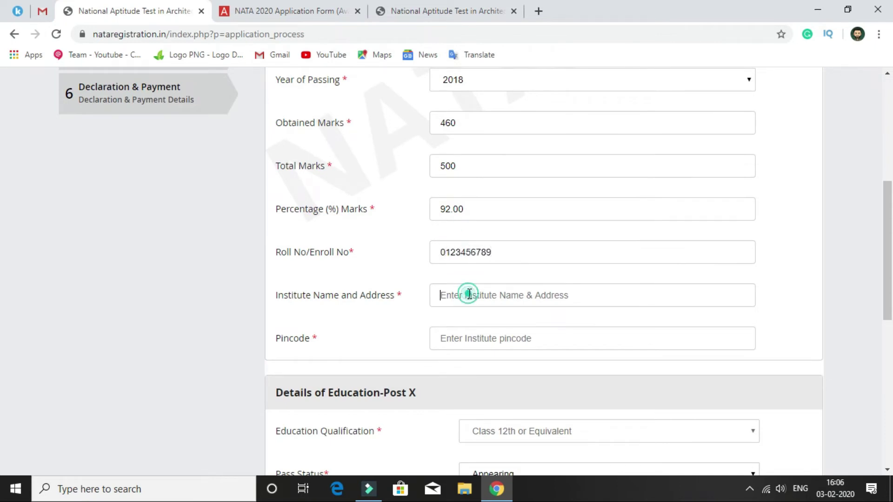
pyautogui.click(470, 294)
pyautogui.write('stkabir school')
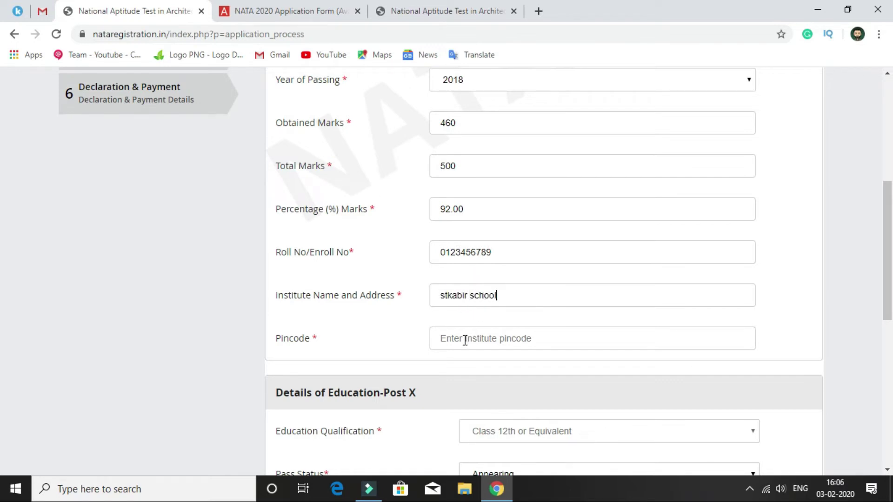
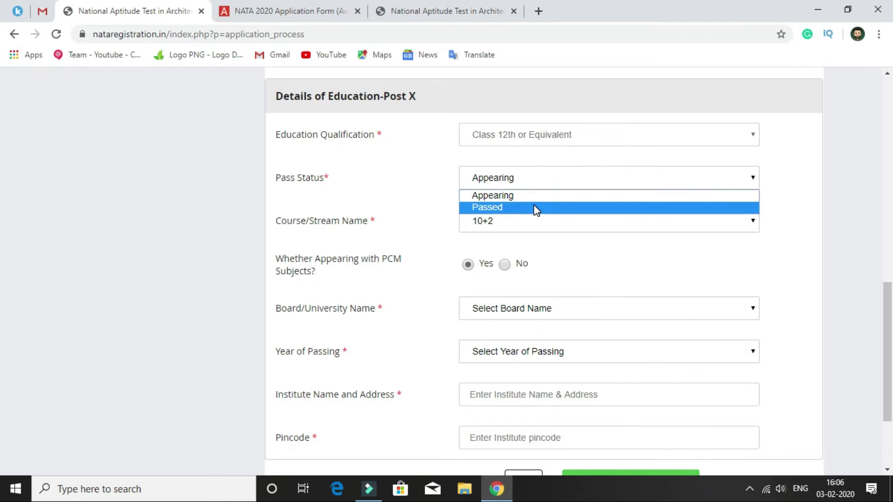
# Step: Mark Class 12 as Passed from Central Board Of Secondary education, Delhi, in 2019
pyautogui.click(534, 208)
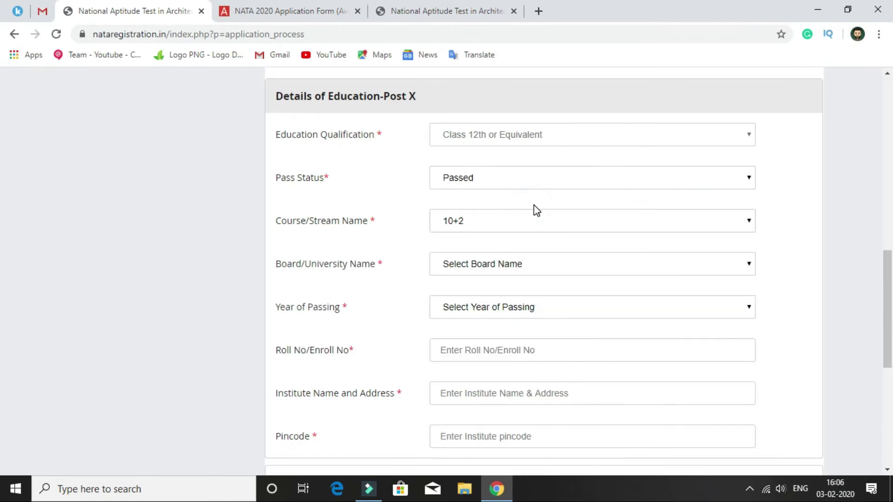
pyautogui.click(520, 265)
pyautogui.scroll(-1, 525, 210)
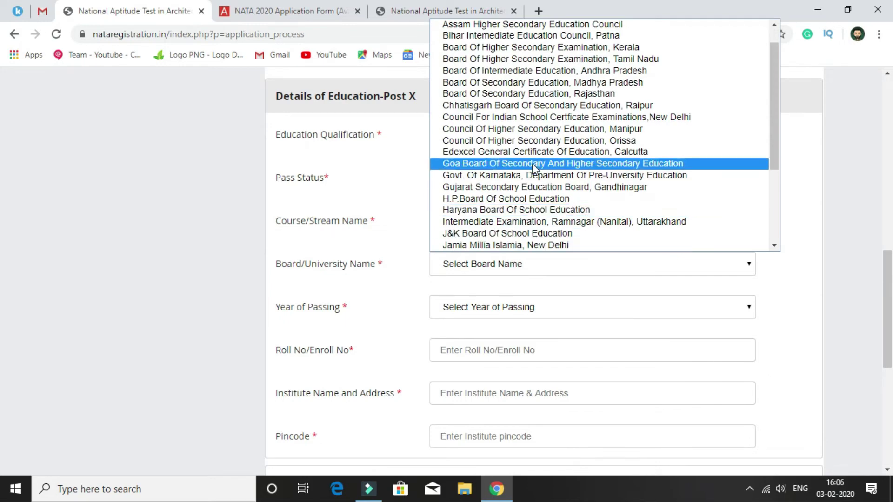
pyautogui.scroll(-1, 535, 142)
pyautogui.scroll(-3, 535, 142)
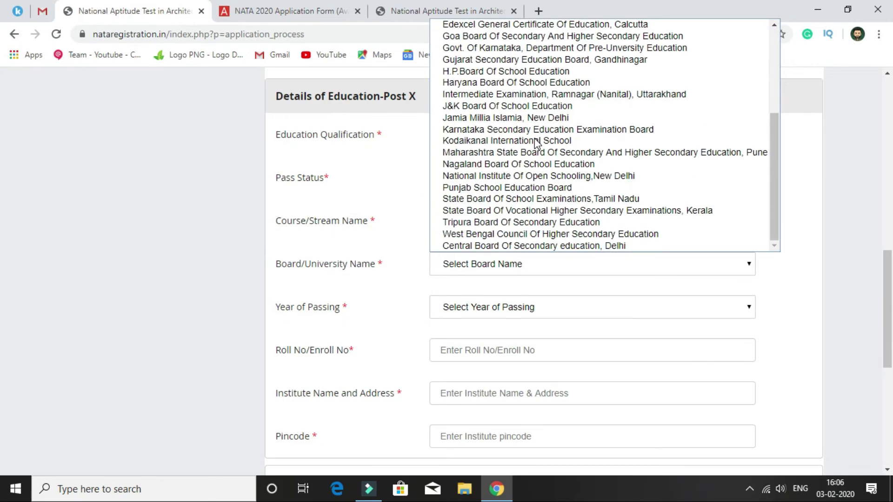
pyautogui.click(532, 245)
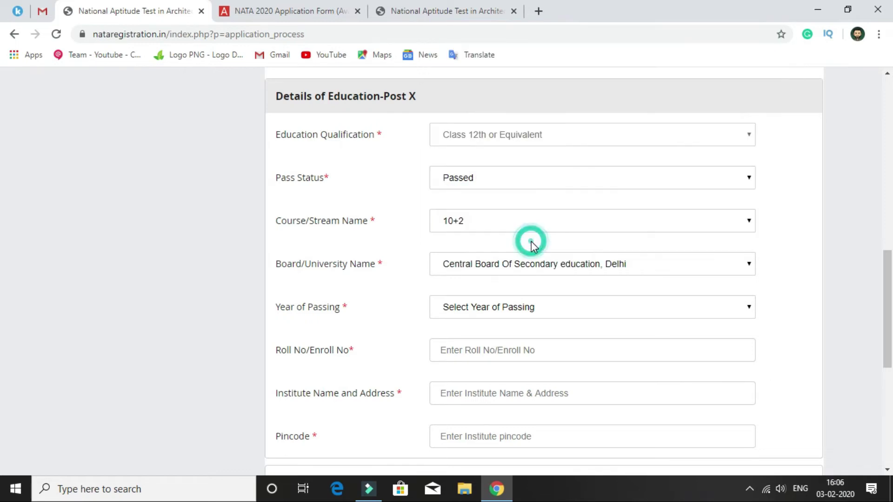
pyautogui.click(497, 307)
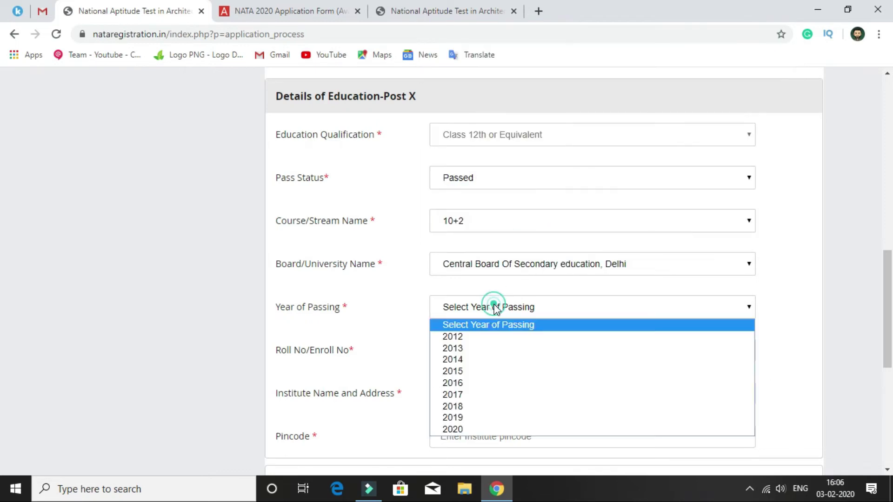
pyautogui.click(475, 418)
# Step: Enter the roll number, institute 'stkabir school' and pincode 122001
pyautogui.click(478, 350)
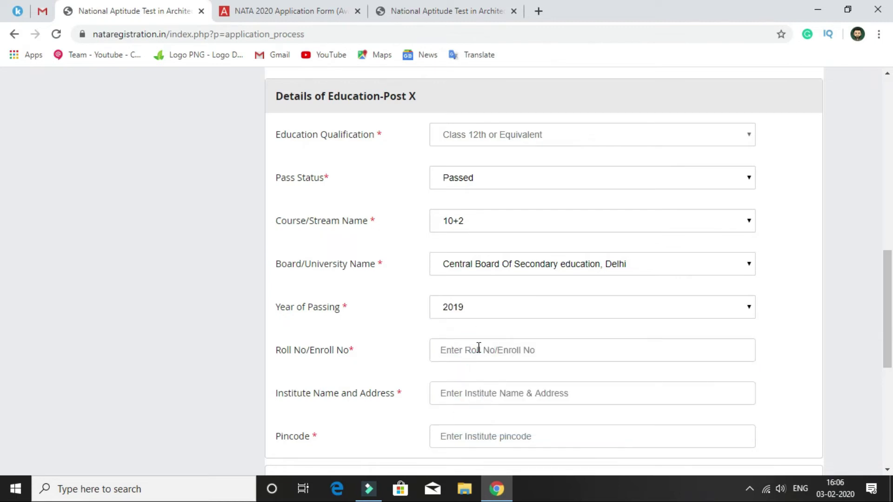
pyautogui.write('0123456789')
pyautogui.click(473, 390)
pyautogui.write('stkabir school')
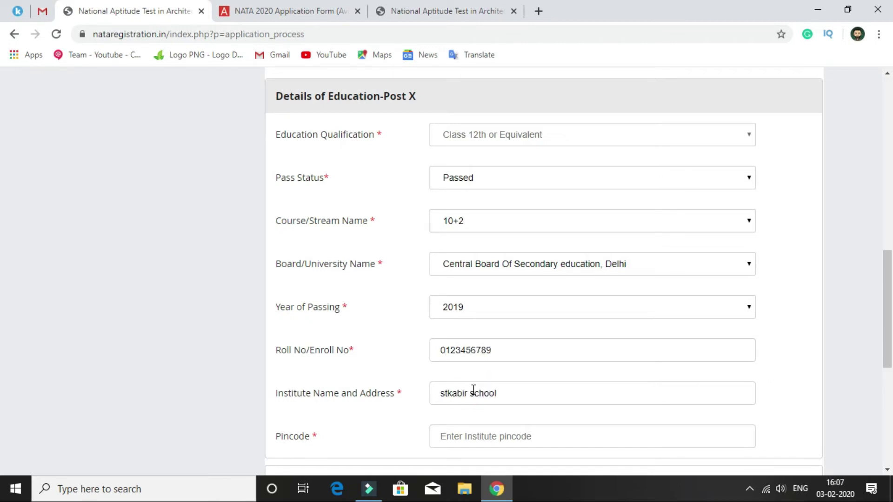
pyautogui.click(466, 436)
pyautogui.write('122001')
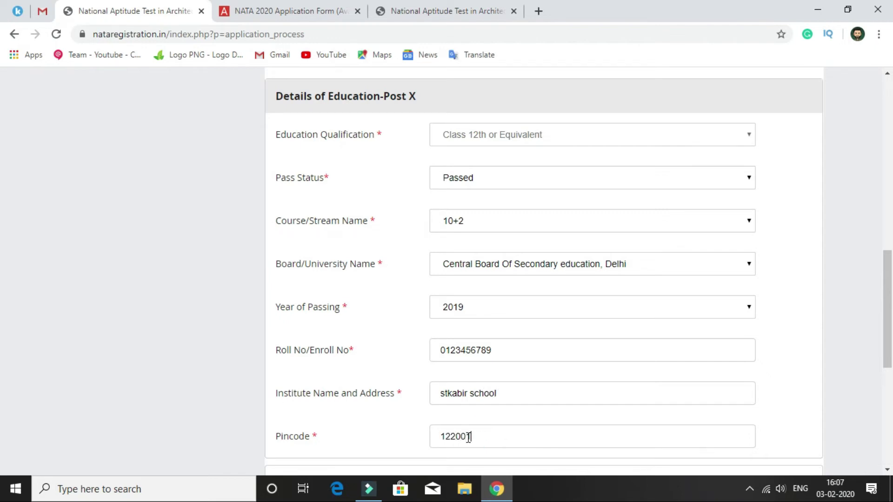
pyautogui.scroll(-1, 468, 437)
pyautogui.scroll(-5, 466, 278)
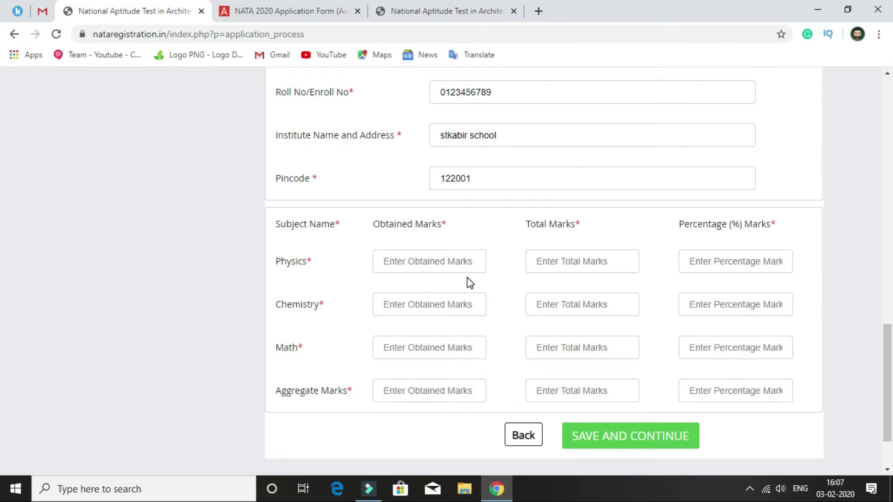
# Step: Enter Physics marks 72 of 80 and Chemistry marks 76 of 80
pyautogui.click(439, 262)
pyautogui.write('72')
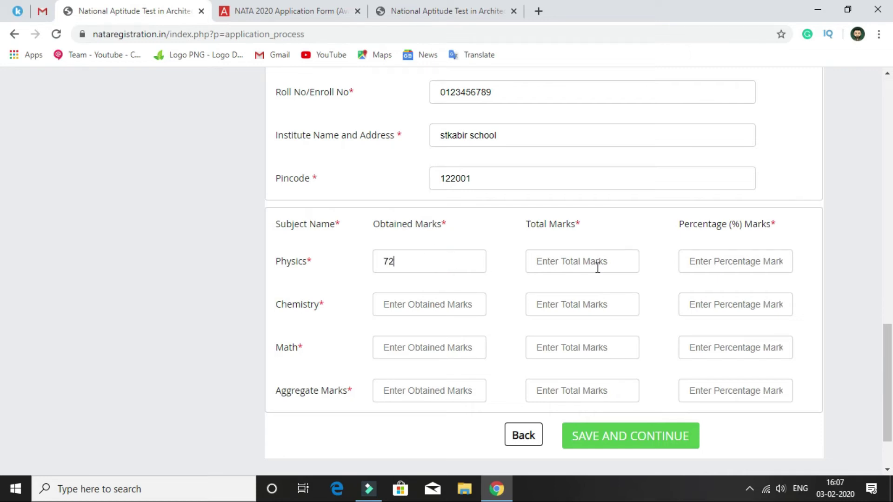
pyautogui.click(584, 262)
pyautogui.write('80')
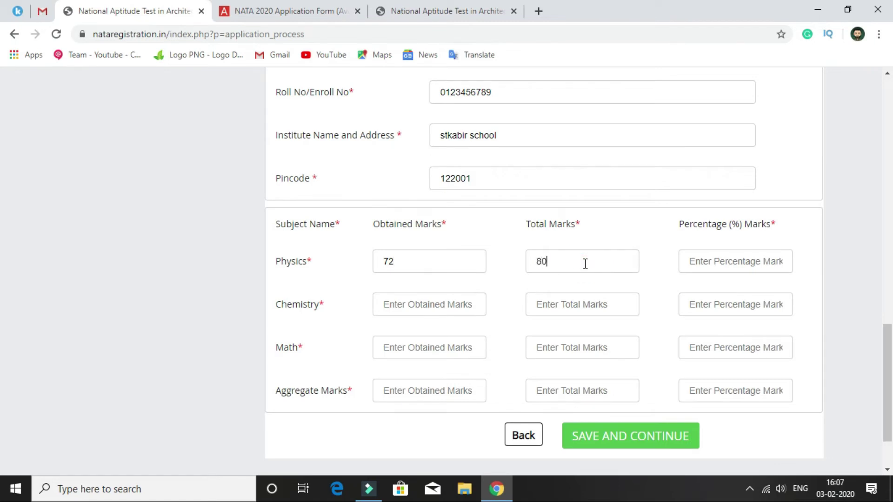
pyautogui.click(684, 260)
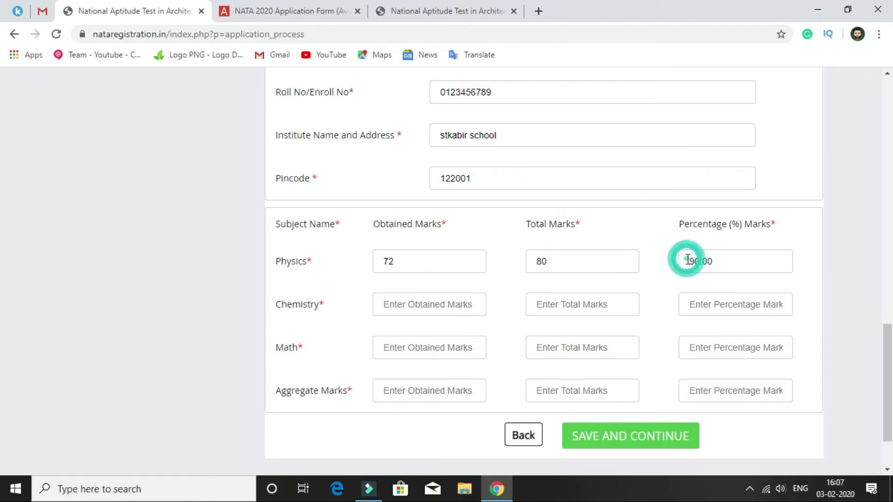
pyautogui.click(395, 305)
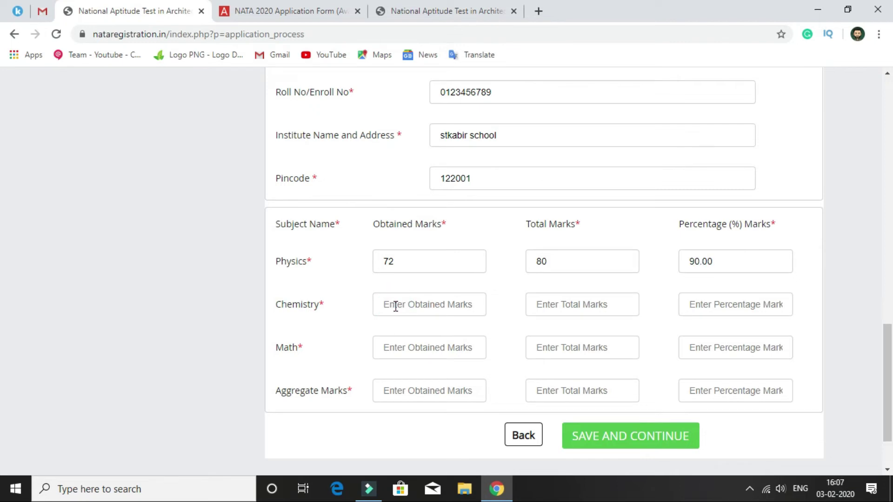
pyautogui.write('76')
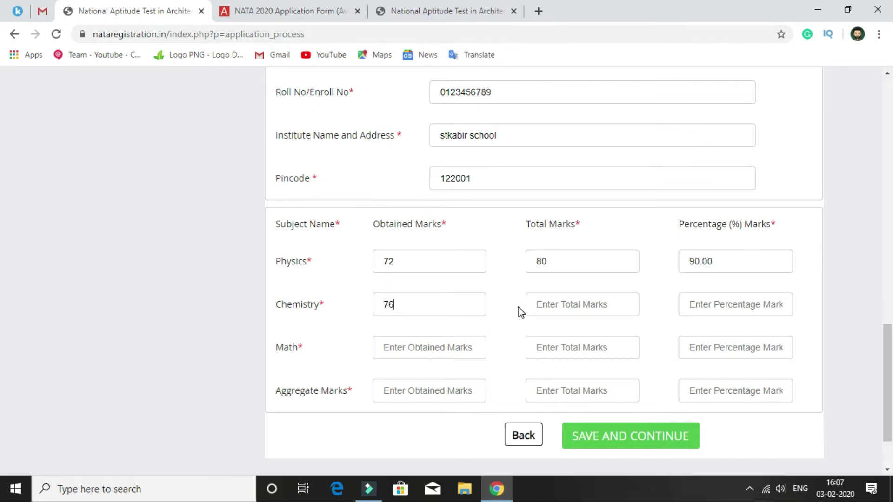
pyautogui.click(543, 304)
pyautogui.write('80')
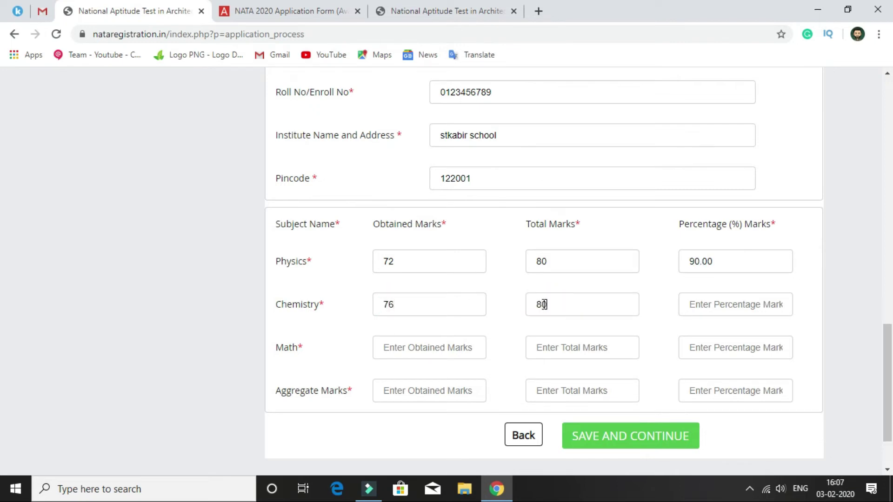
# Step: Enter Math marks 78 out of 80 and calculate its percentage
pyautogui.scroll(-2, 749, 303)
pyautogui.click(420, 269)
pyautogui.write('78')
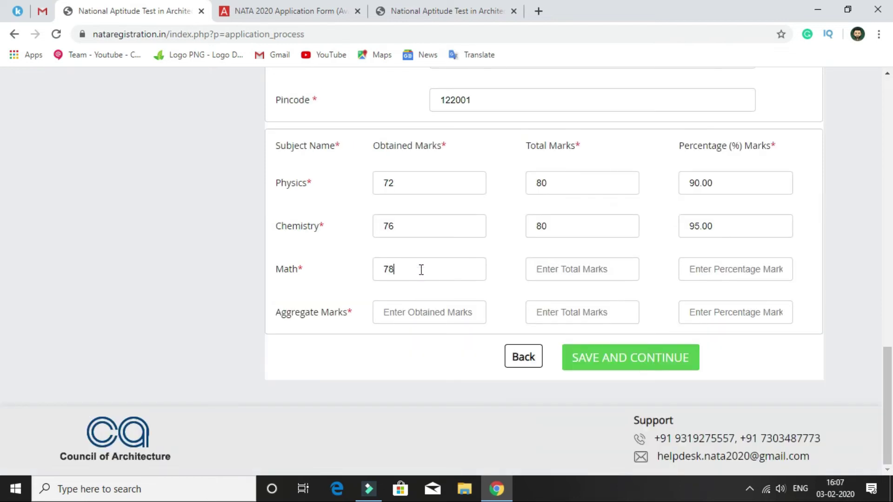
pyautogui.click(554, 269)
pyautogui.write('80')
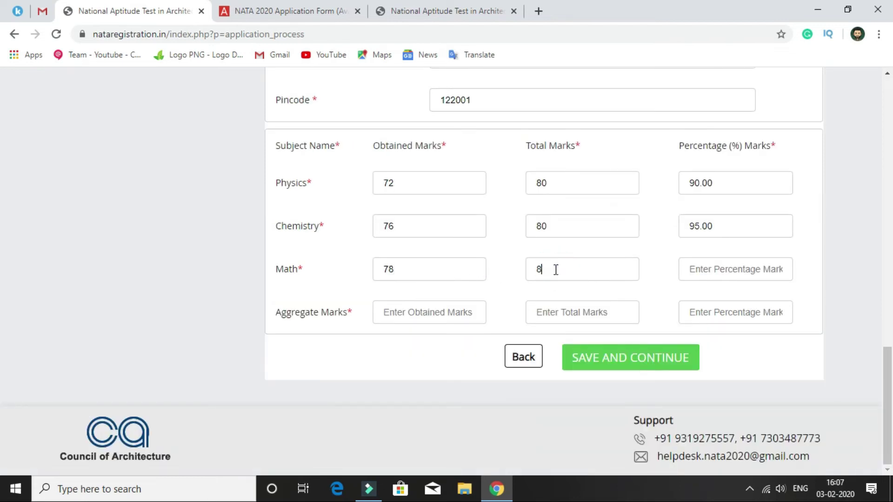
pyautogui.click(736, 272)
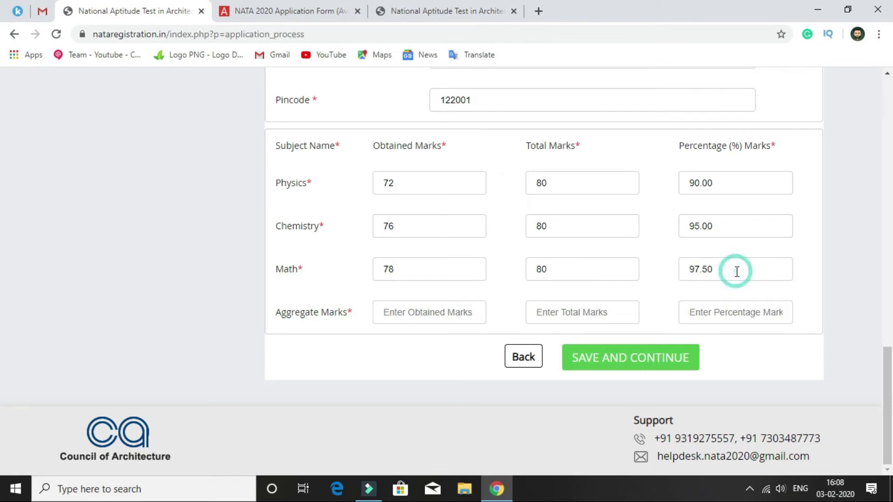
# Step: Enter aggregate marks 460 out of 500, calculate the percentage, and save the education details
pyautogui.click(418, 313)
pyautogui.write('460')
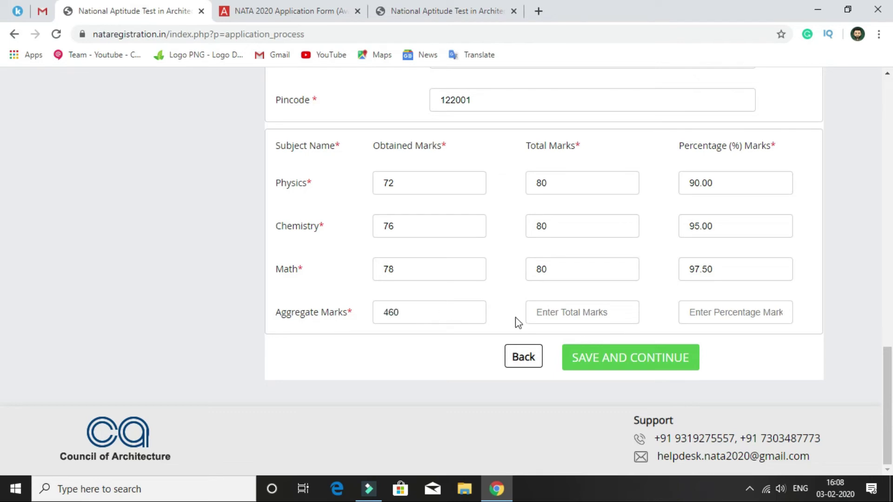
pyautogui.click(544, 314)
pyautogui.write('5000')
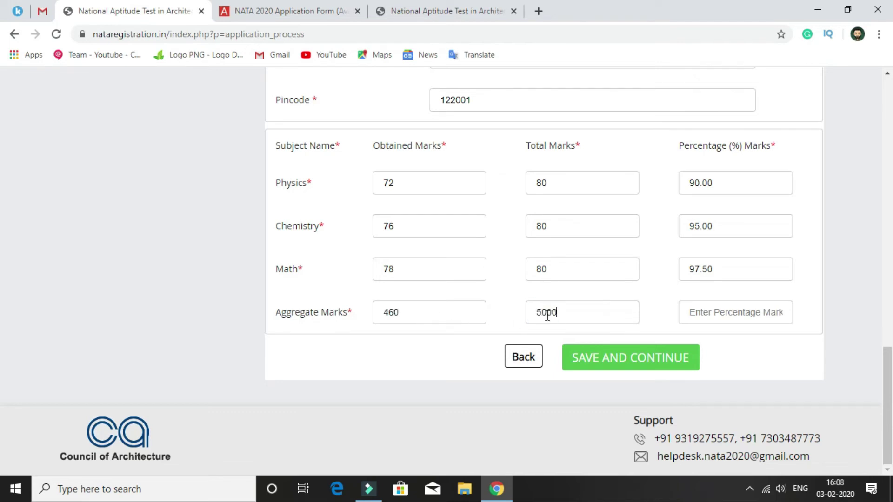
pyautogui.press('BackSpace')
pyautogui.click(709, 314)
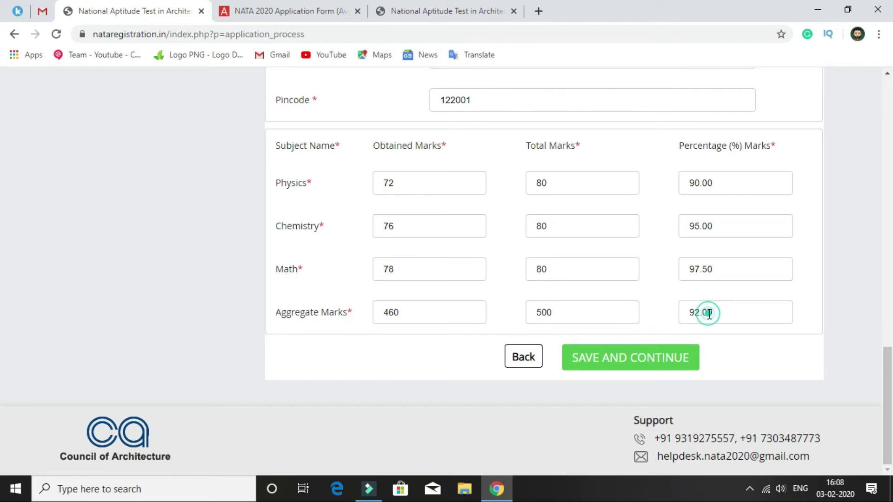
pyautogui.click(641, 364)
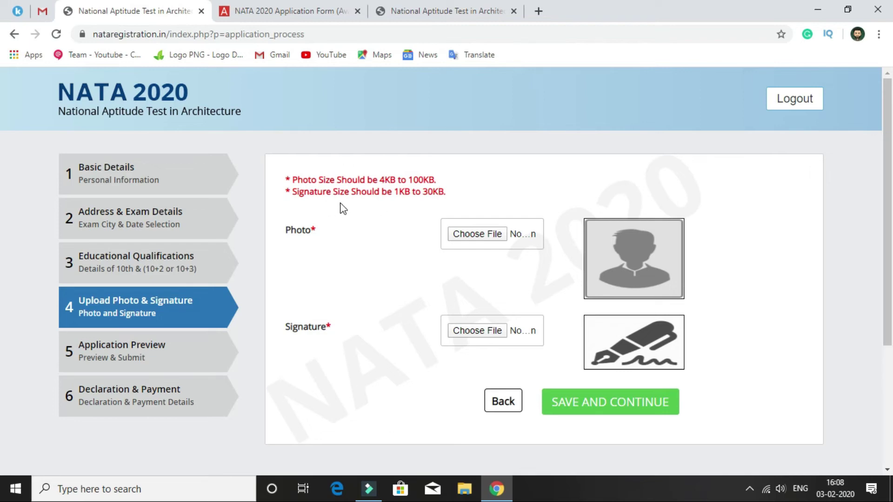
# Step: Upload the 'photo' image as the applicant photo
pyautogui.click(481, 237)
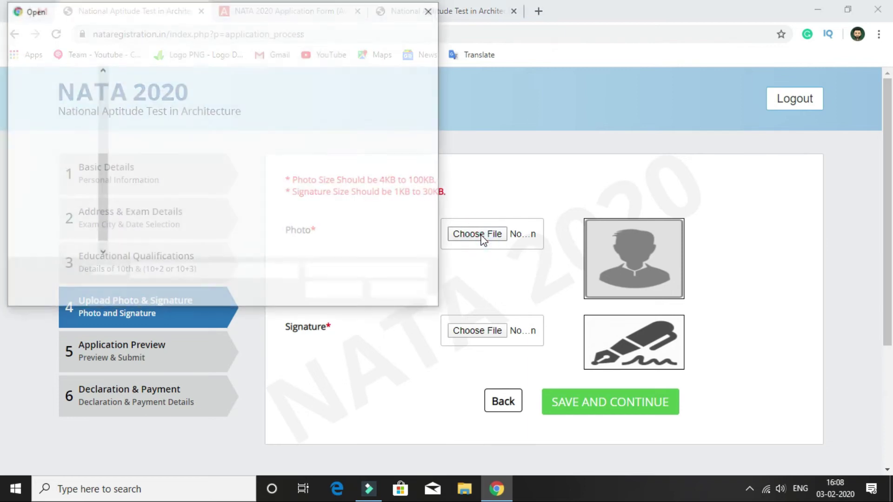
pyautogui.click(225, 114)
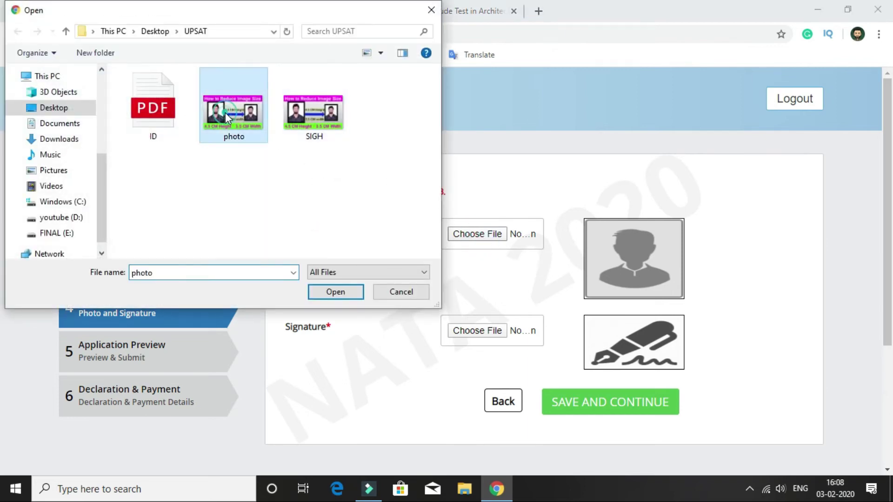
pyautogui.click(345, 292)
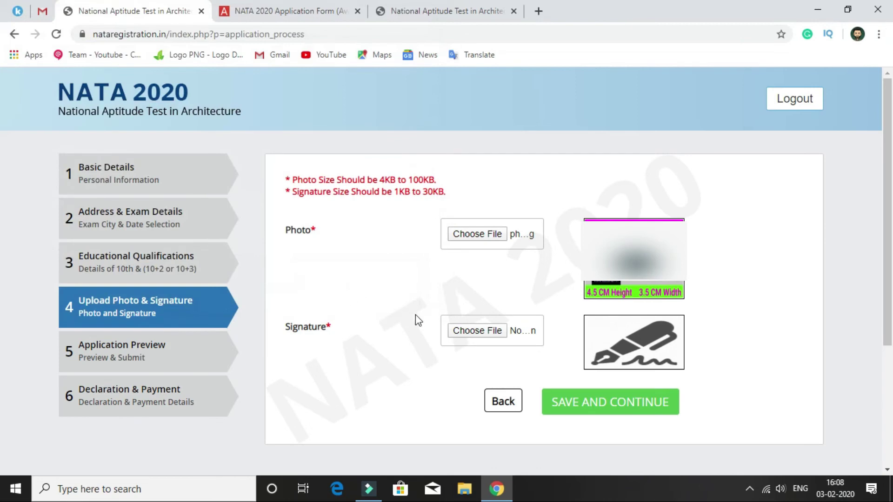
# Step: Upload the 'SIGH' image as the signature and save the uploads
pyautogui.click(459, 331)
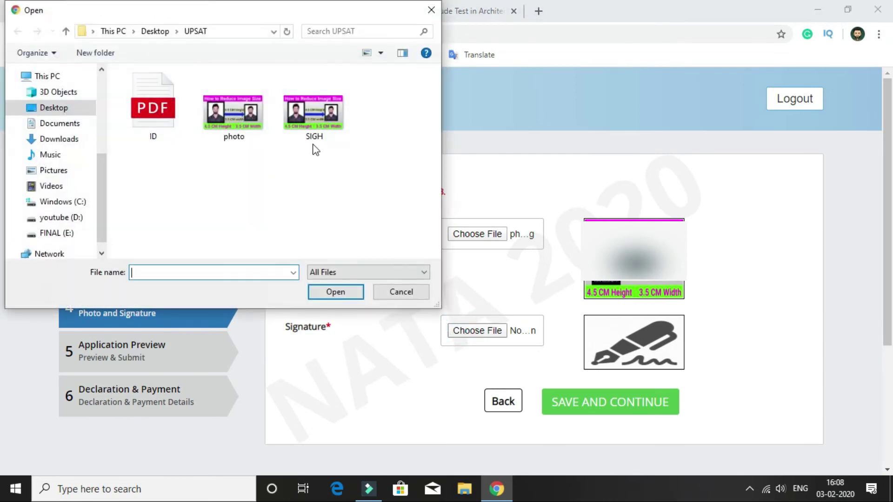
pyautogui.click(306, 116)
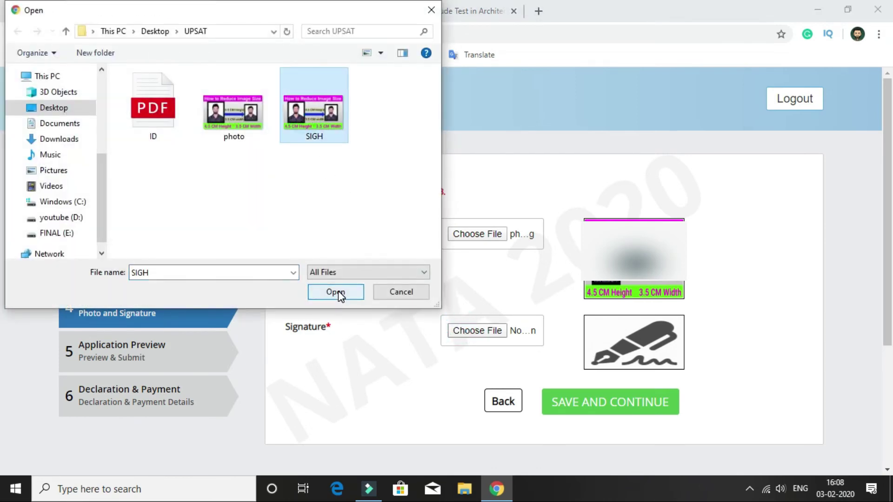
pyautogui.click(338, 295)
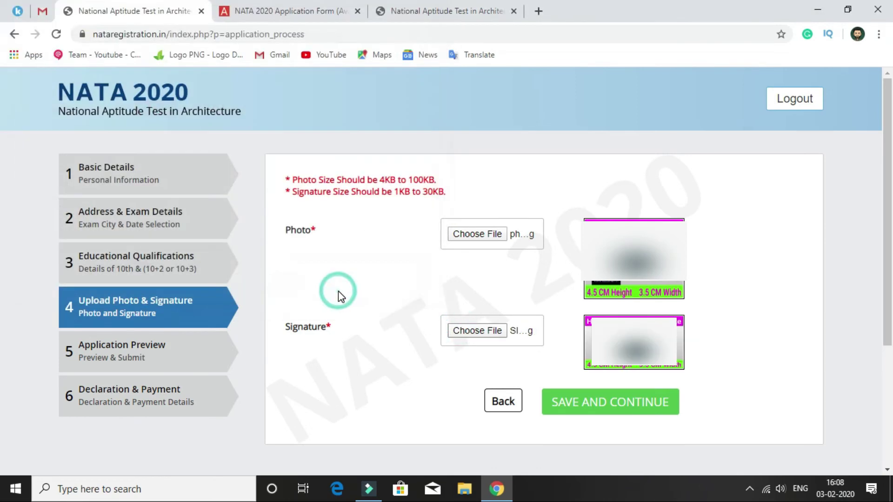
pyautogui.click(606, 409)
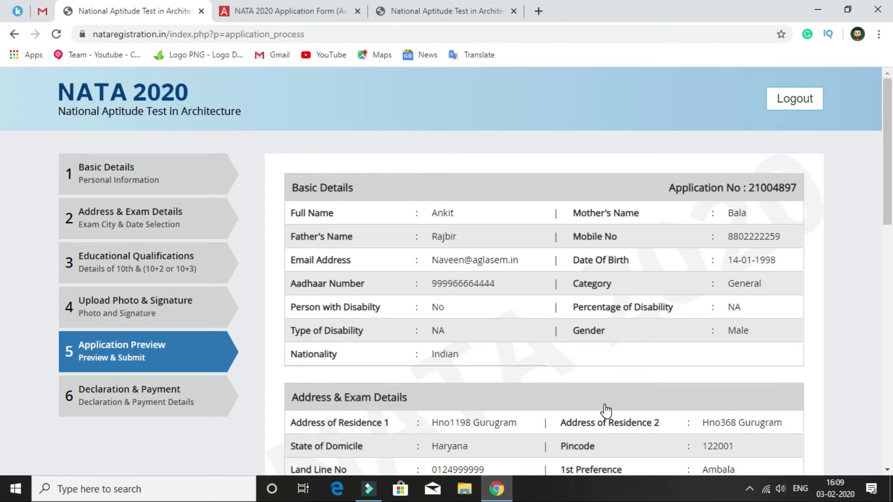
# Step: Scroll through the Application Preview, then save and continue to Declaration & Payment
pyautogui.scroll(-5, 605, 410)
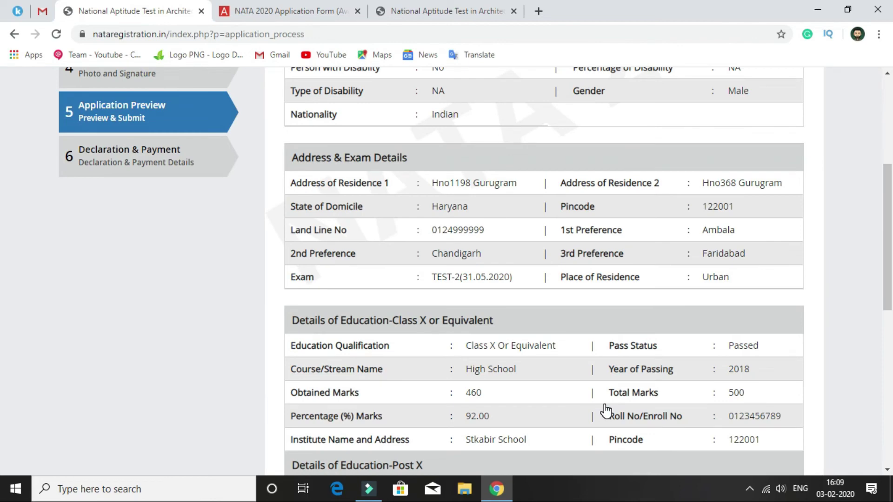
pyautogui.scroll(-2, 605, 410)
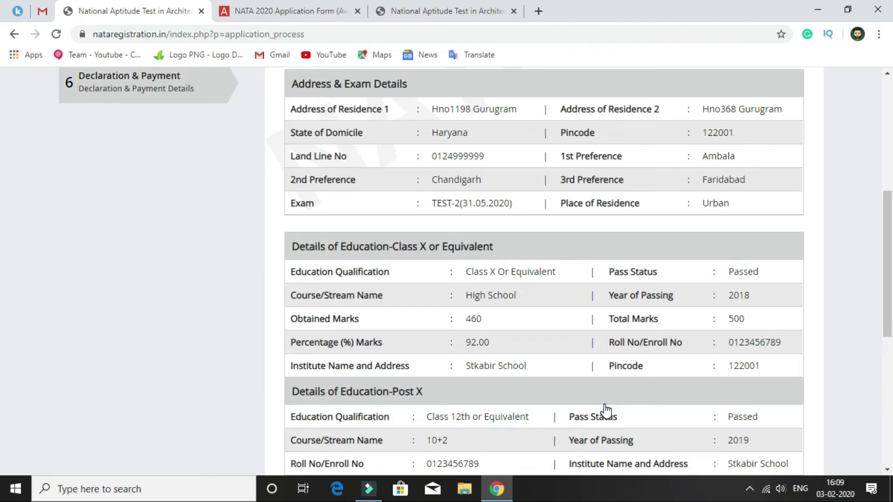
pyautogui.scroll(-9, 605, 411)
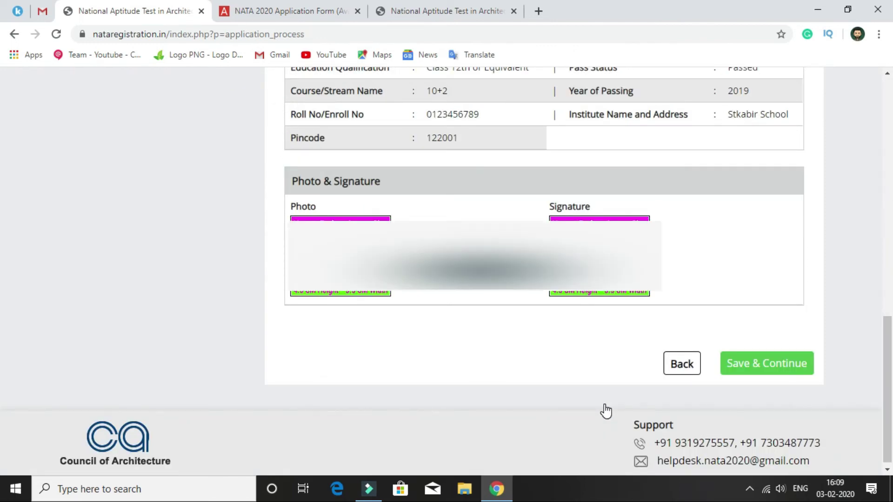
pyautogui.scroll(-1, 765, 349)
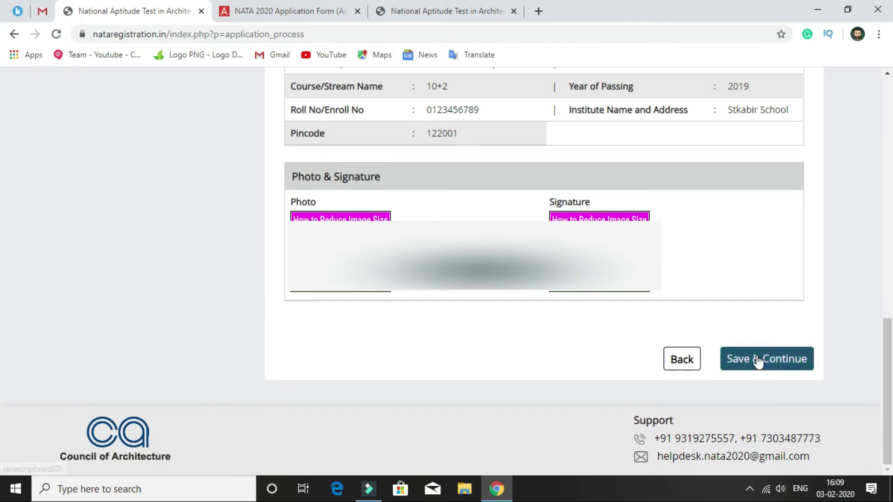
pyautogui.click(758, 360)
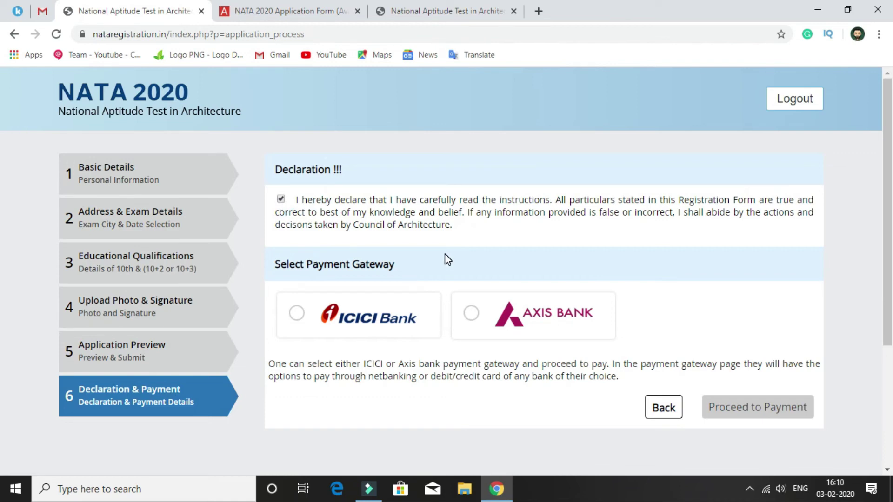
# Step: Pay through the Axis Bank gateway, accepting the 2000 INR application charge
pyautogui.click(471, 313)
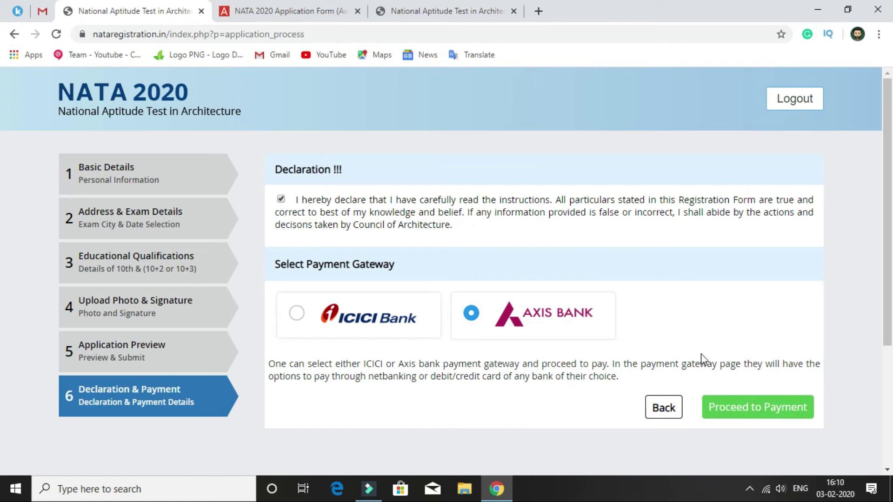
pyautogui.click(743, 413)
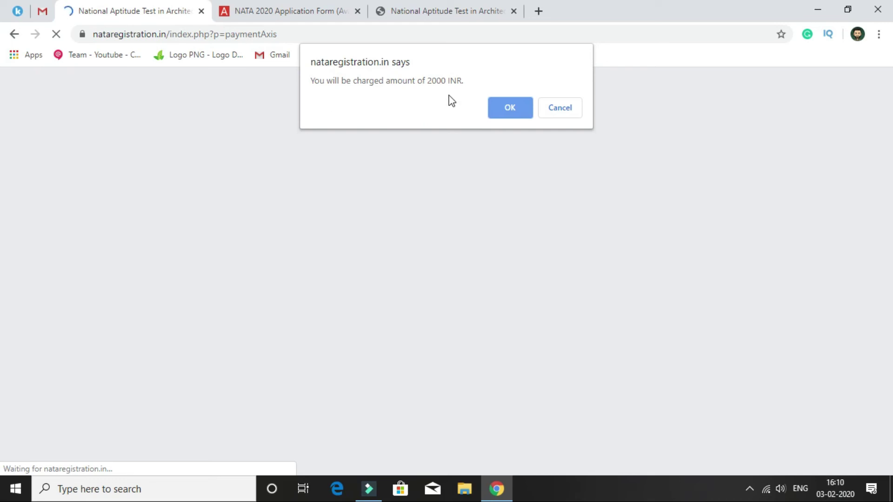
pyautogui.click(508, 111)
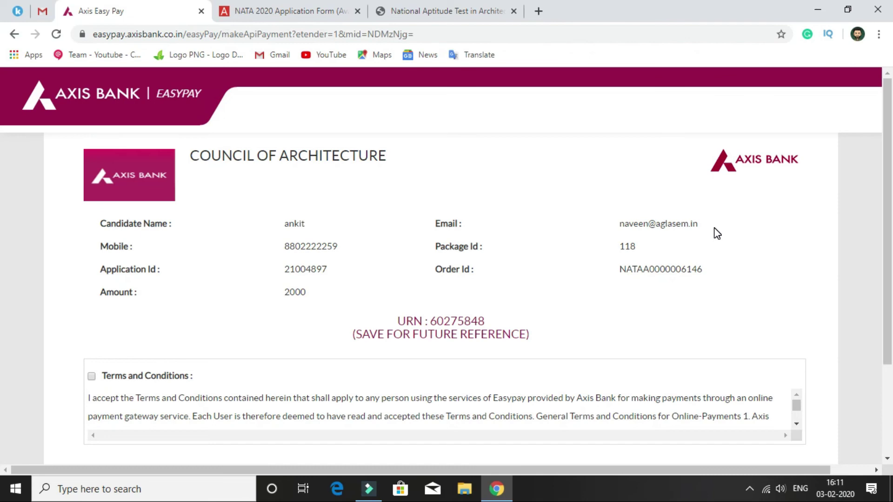
# Step: Accept the EasyPay terms and choose internet banking as the payment method
pyautogui.scroll(-3, 716, 232)
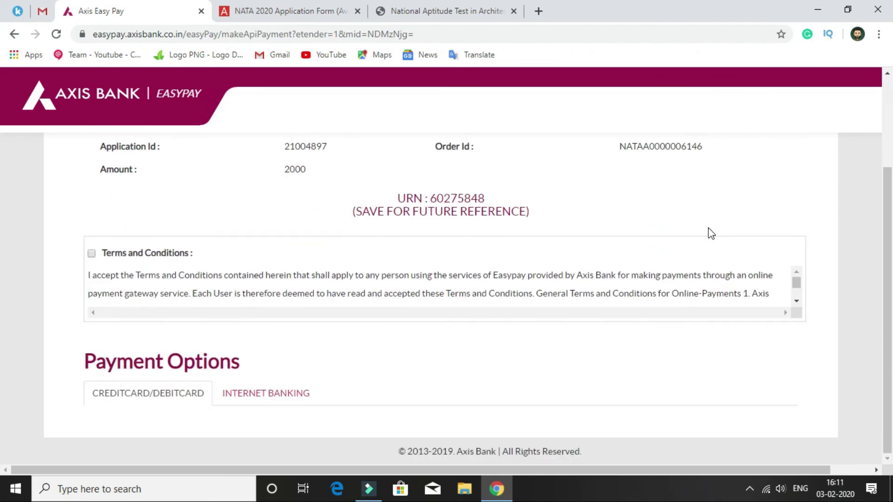
pyautogui.click(91, 254)
pyautogui.scroll(-3, 283, 304)
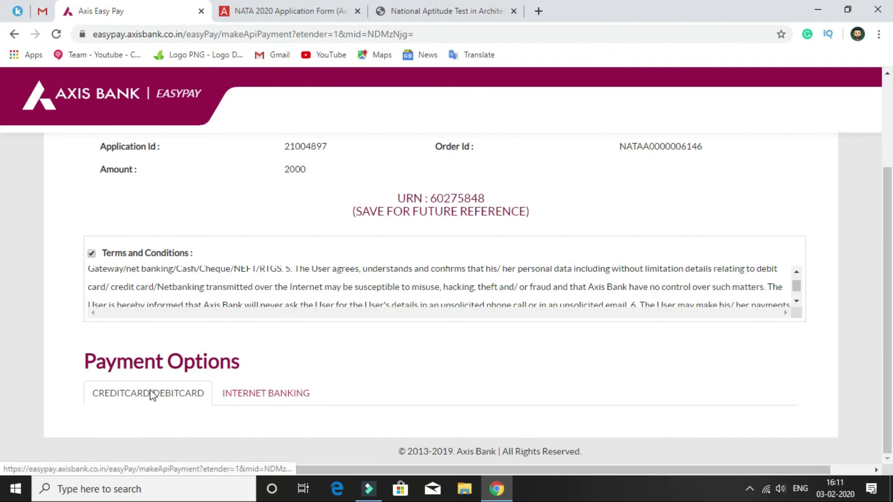
pyautogui.click(257, 395)
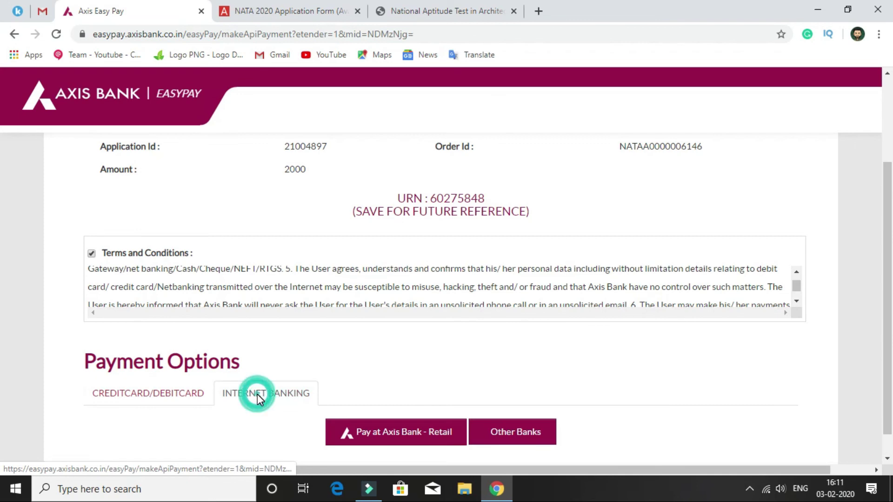
# Step: Select Axis Bank - Retail and confirm the Rs. 2,000.00 payment
pyautogui.scroll(-1, 408, 403)
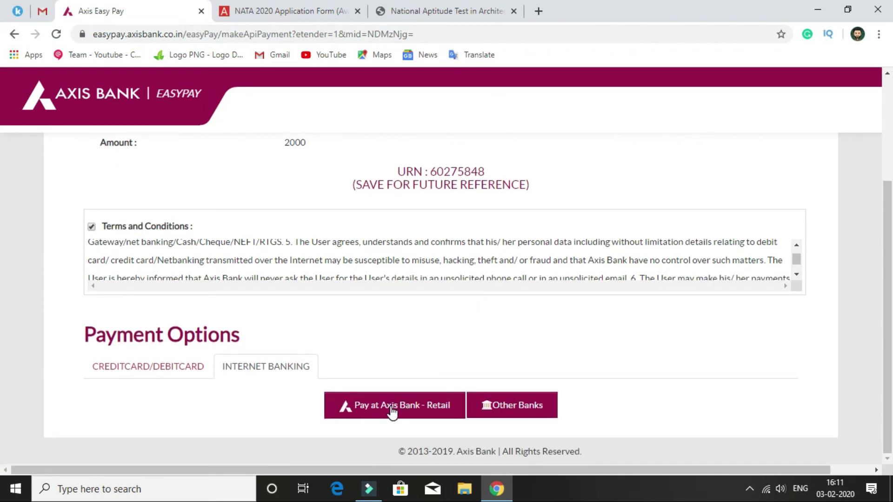
pyautogui.click(391, 409)
pyautogui.scroll(-3, 390, 408)
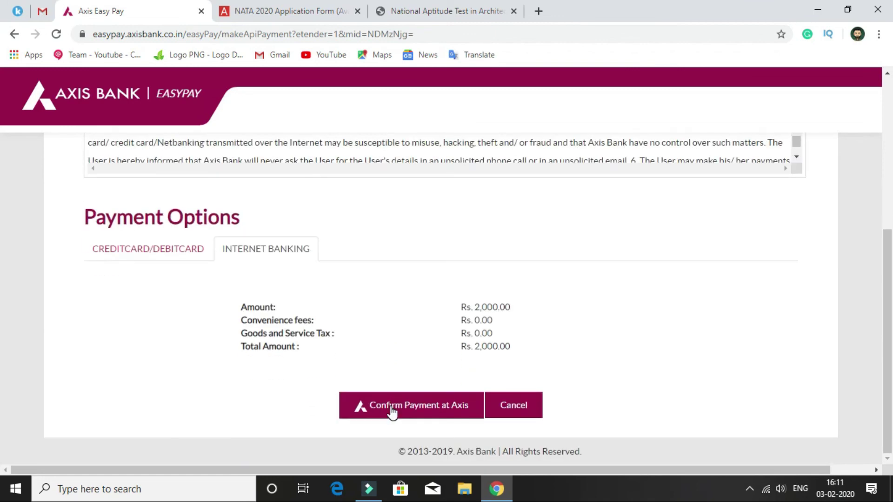
pyautogui.click(411, 406)
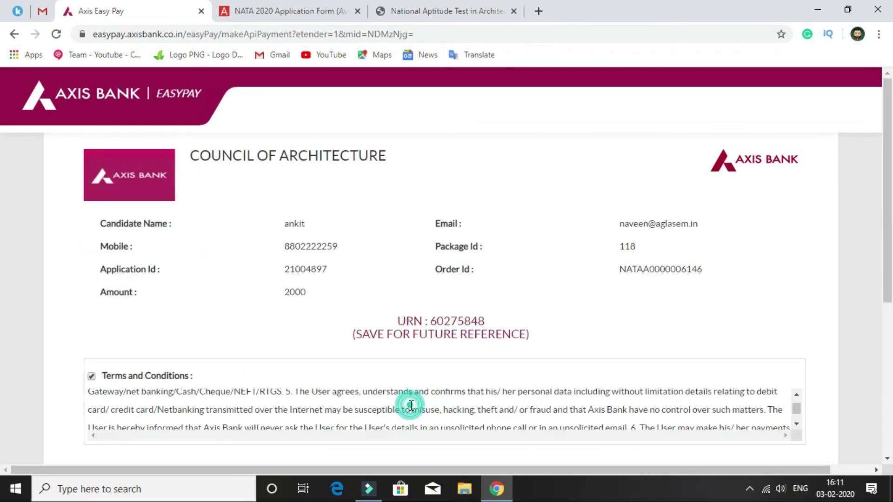